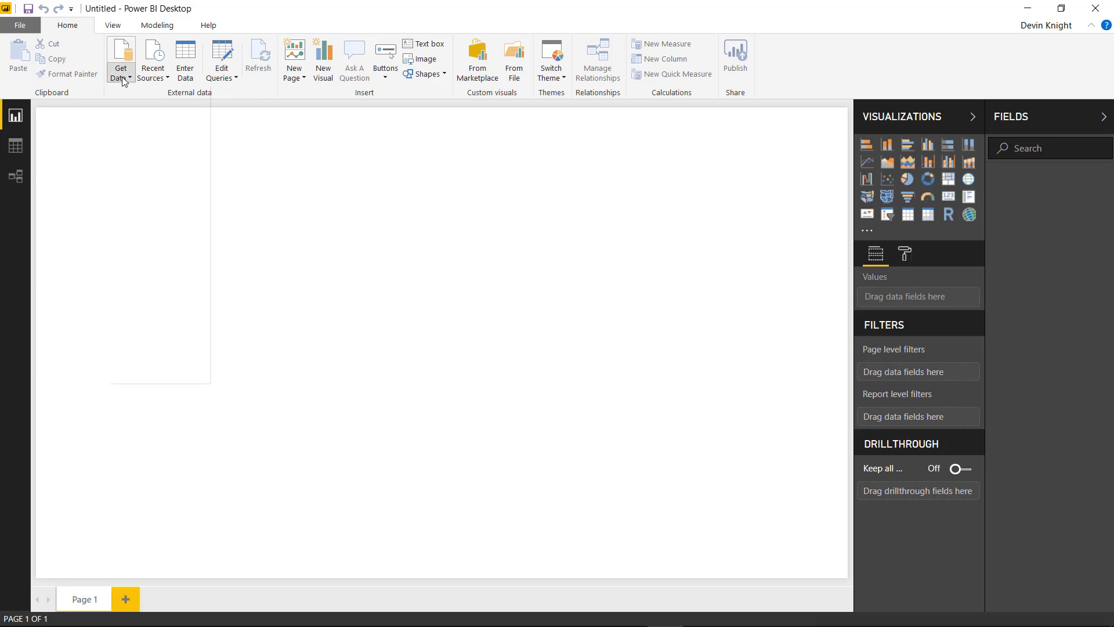
Load the Twitter Users table from the Excel workbook Twitter Profiles.xlsx, previewing its columns before loading.
{"action": "left_click", "coordinate": [128, 118]}
{"action": "left_click", "coordinate": [122, 79]}
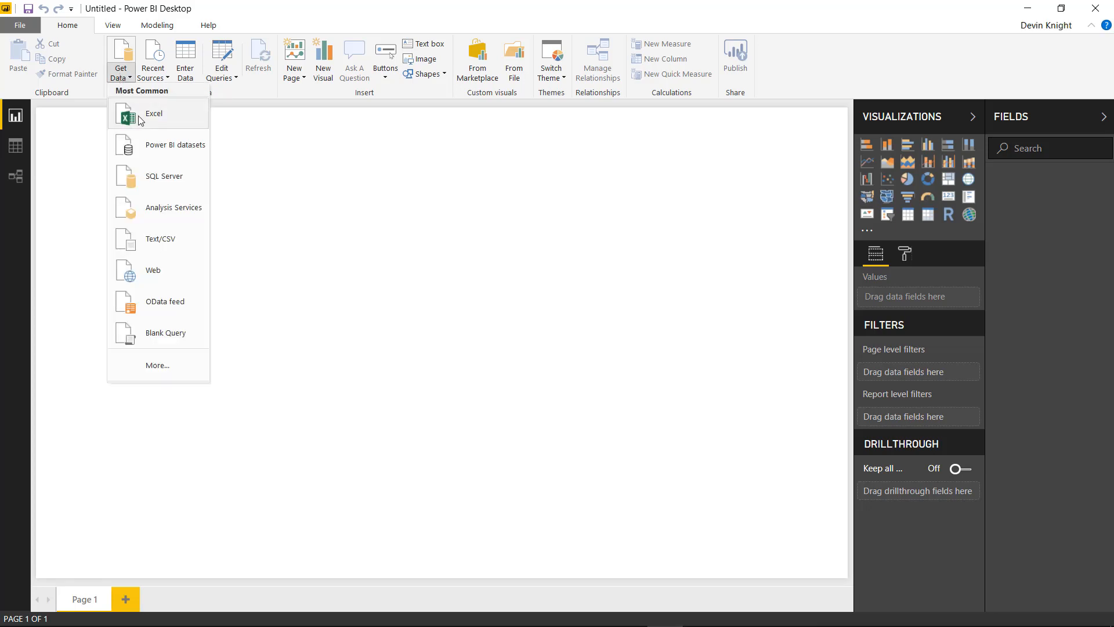
{"action": "left_click", "coordinate": [144, 122]}
{"action": "left_click", "coordinate": [216, 102]}
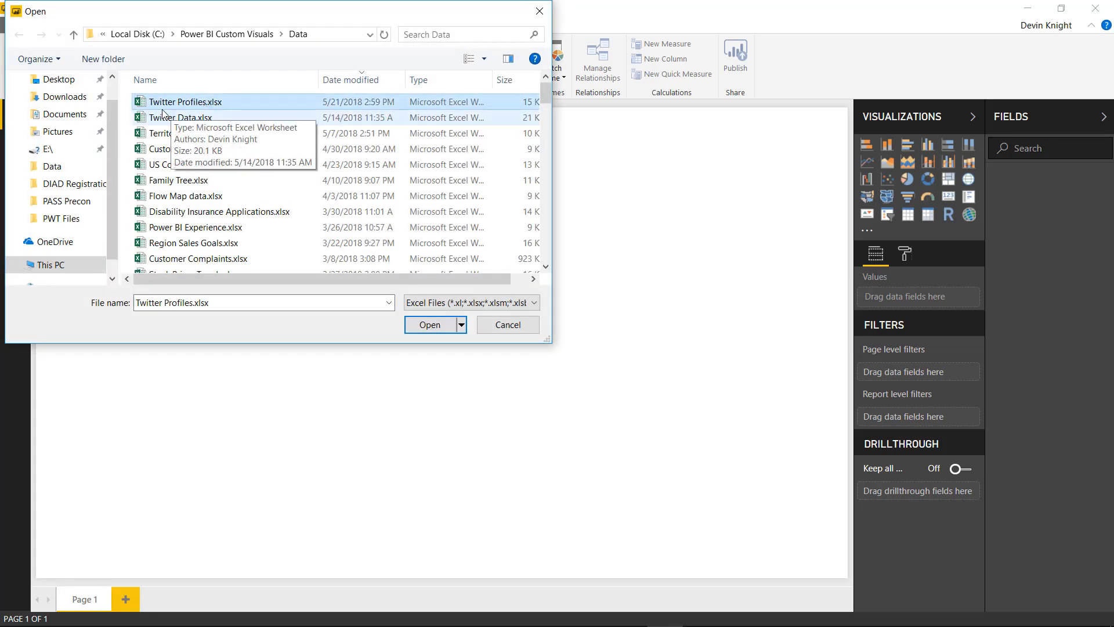
{"action": "left_click", "coordinate": [429, 324]}
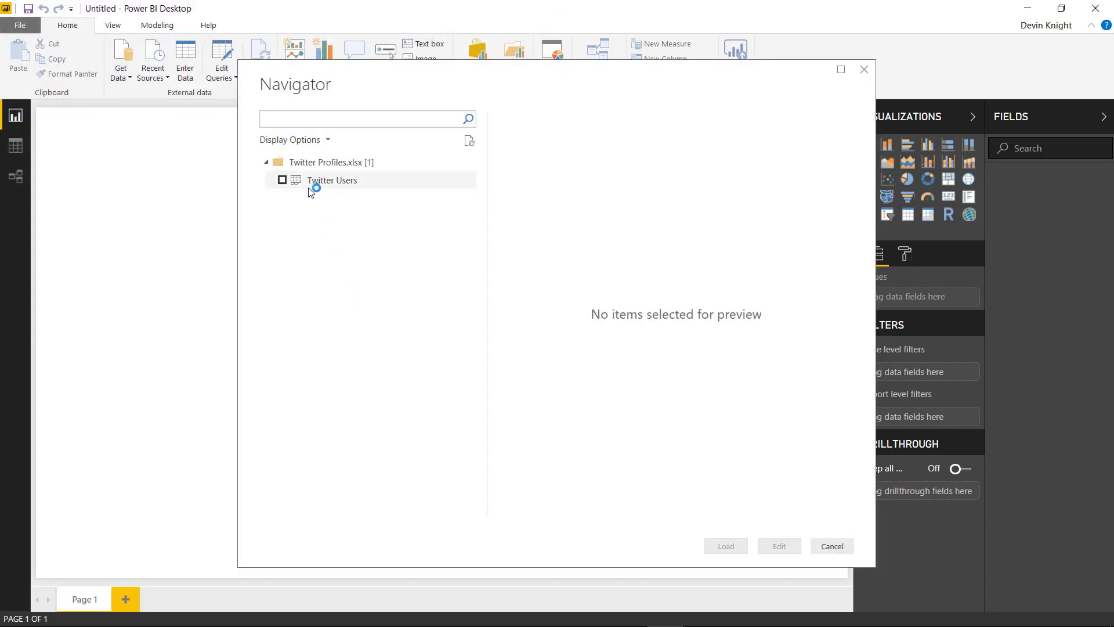
{"action": "left_click", "coordinate": [282, 180]}
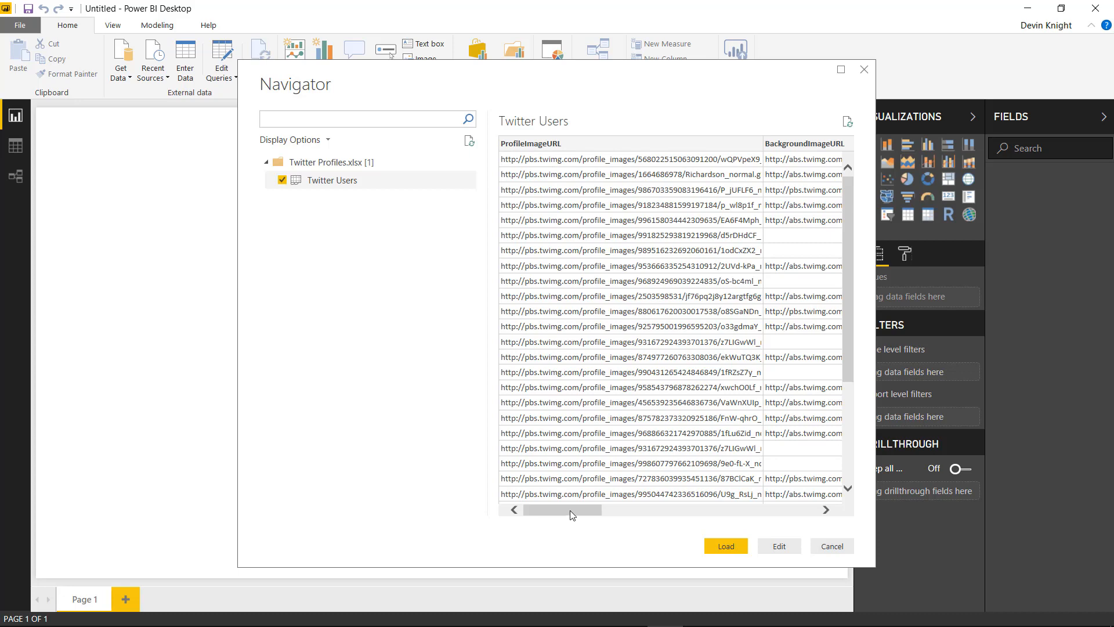
{"action": "left_click_drag", "start_coordinate": [570, 510], "coordinate": [793, 509]}
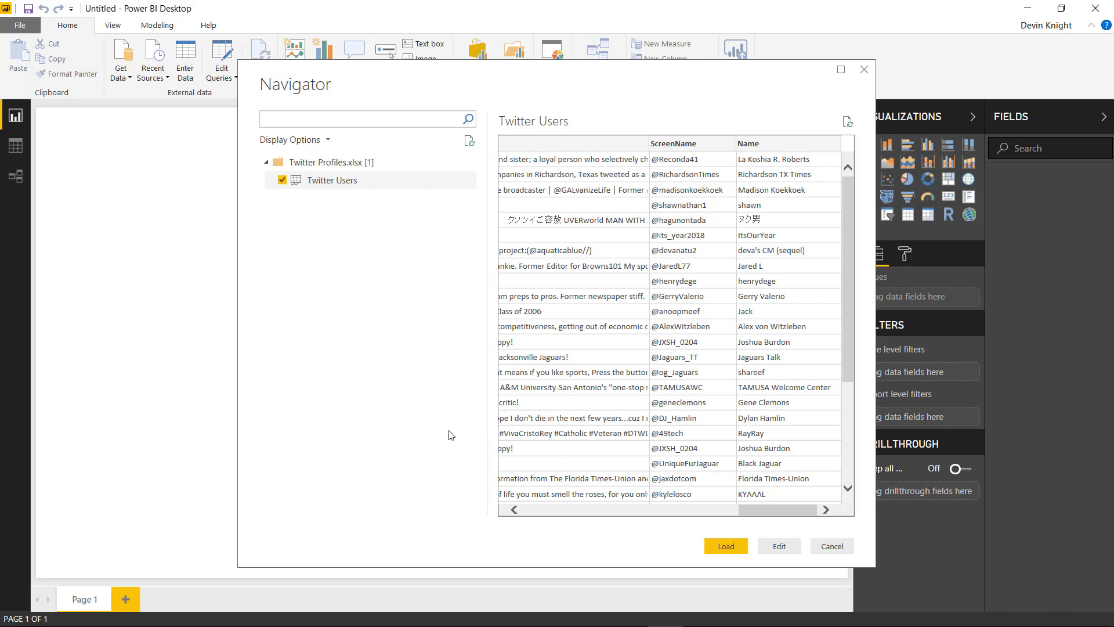
{"action": "left_click", "coordinate": [745, 548]}
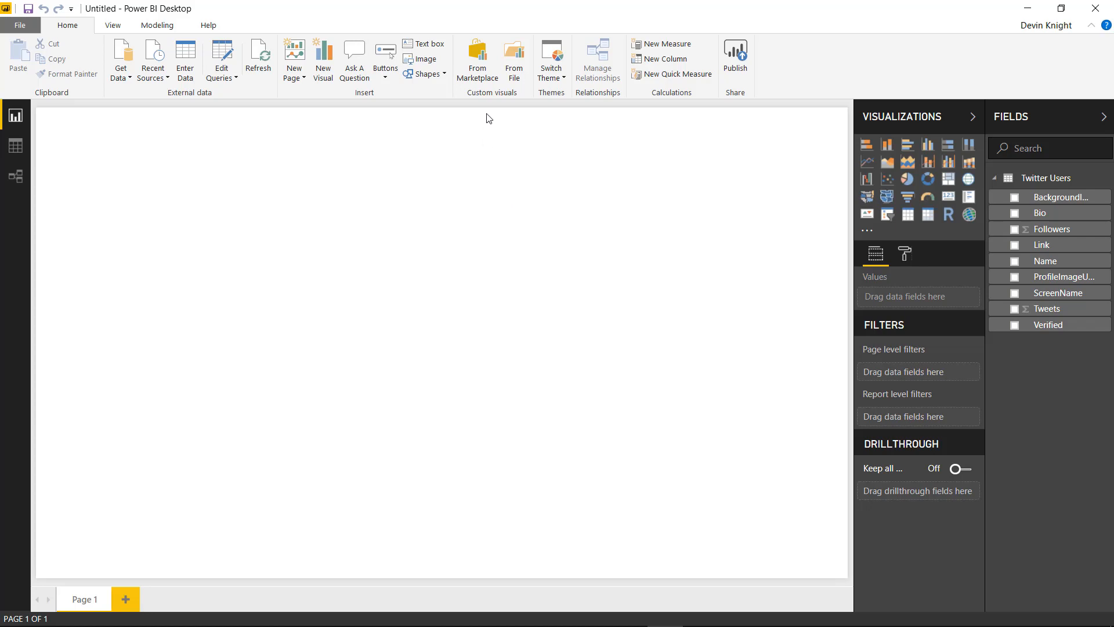
Search the custom visuals marketplace for "user list" and import User List by CloudScope into the report.
{"action": "left_click", "coordinate": [485, 80]}
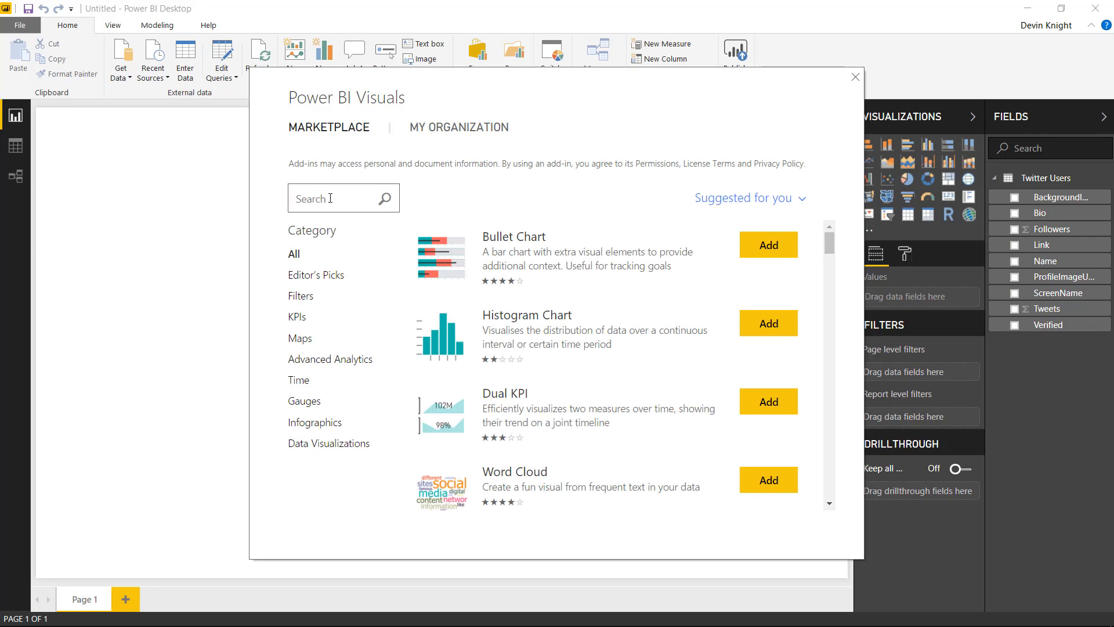
{"action": "left_click", "coordinate": [330, 199]}
{"action": "type", "text": "user list"}
{"action": "key", "text": "Return"}
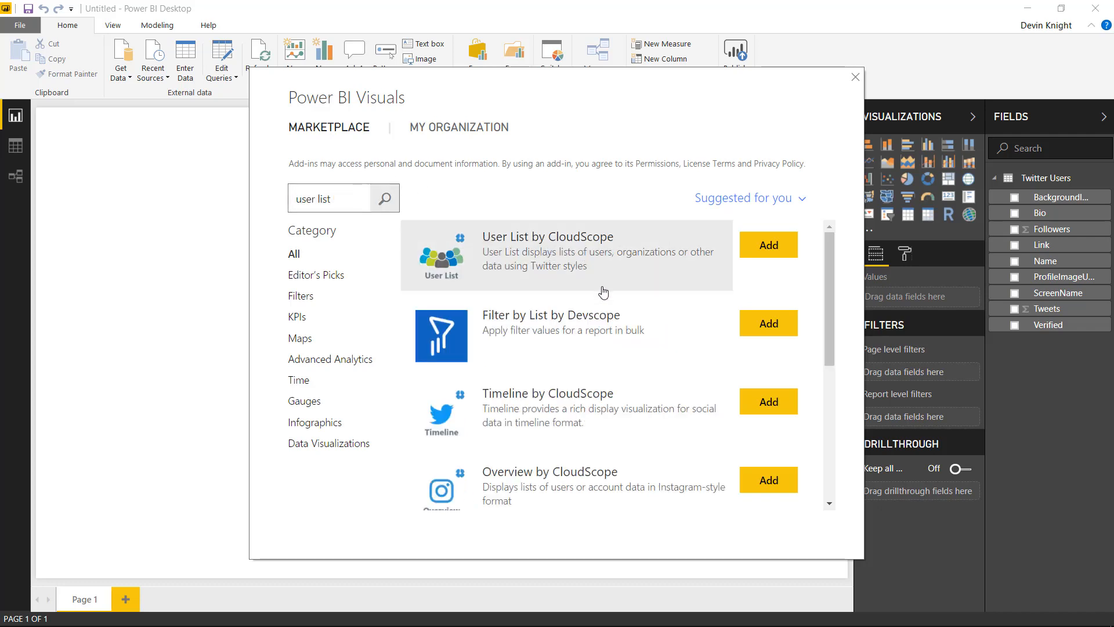
{"action": "left_click", "coordinate": [752, 246]}
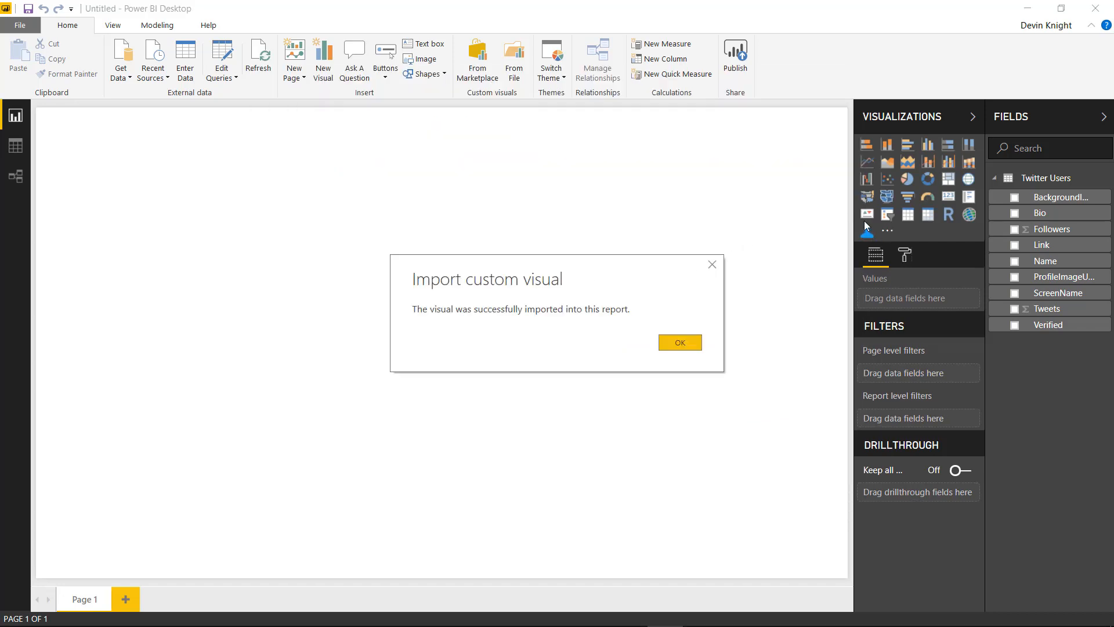
{"action": "left_click", "coordinate": [693, 343]}
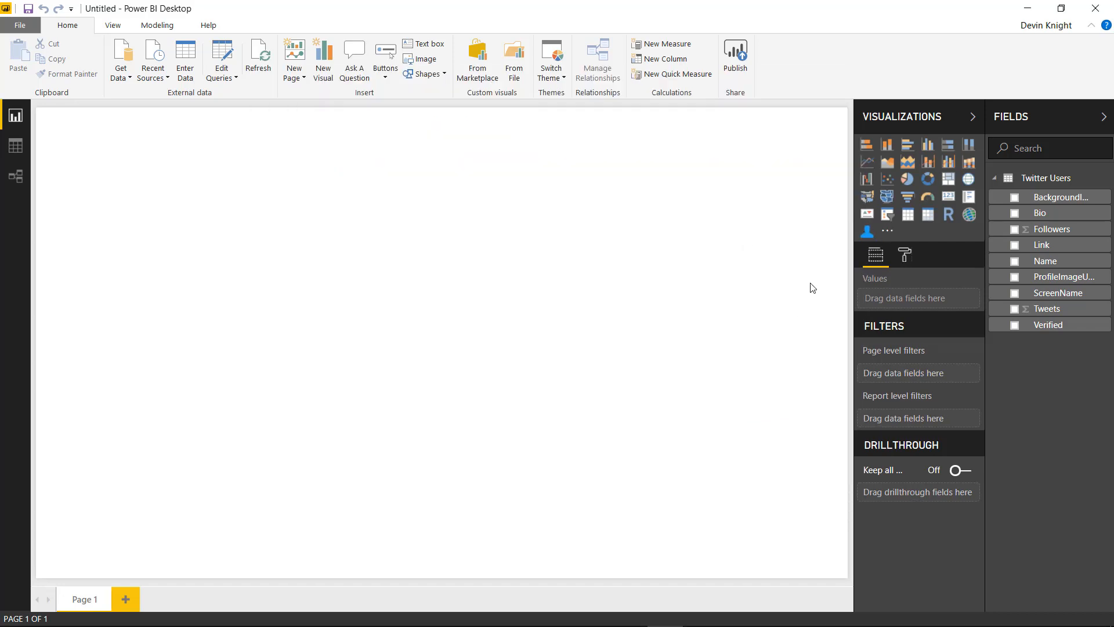
Place a User List visual on the page and add all Twitter Users fields, from BackgroundImageURL through Verified, as account fields.
{"action": "left_click", "coordinate": [867, 233]}
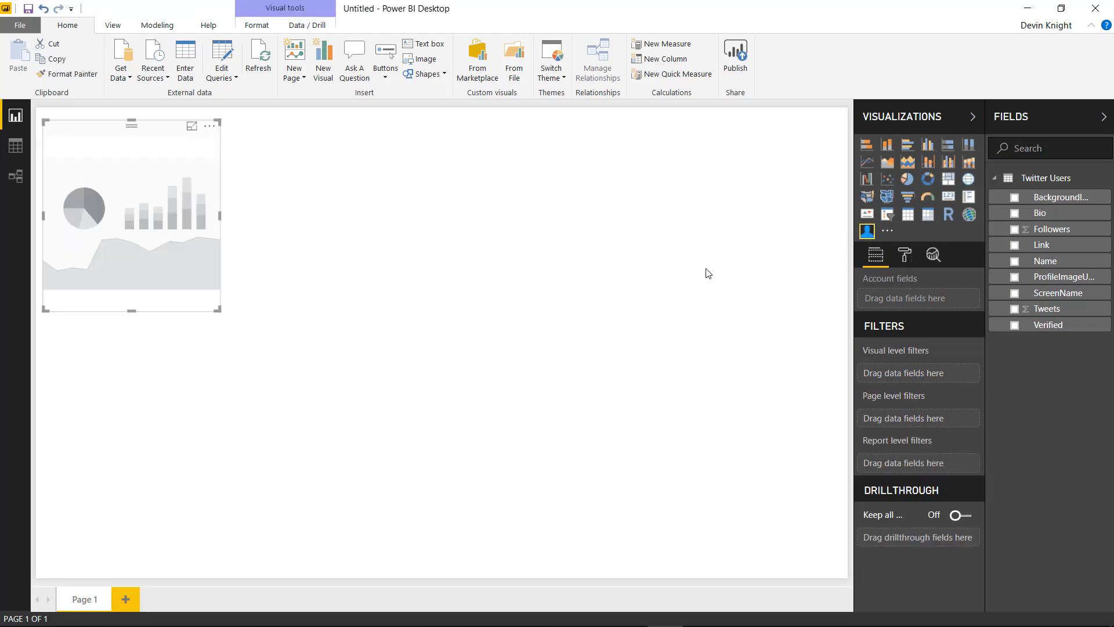
{"action": "left_click", "coordinate": [1014, 197]}
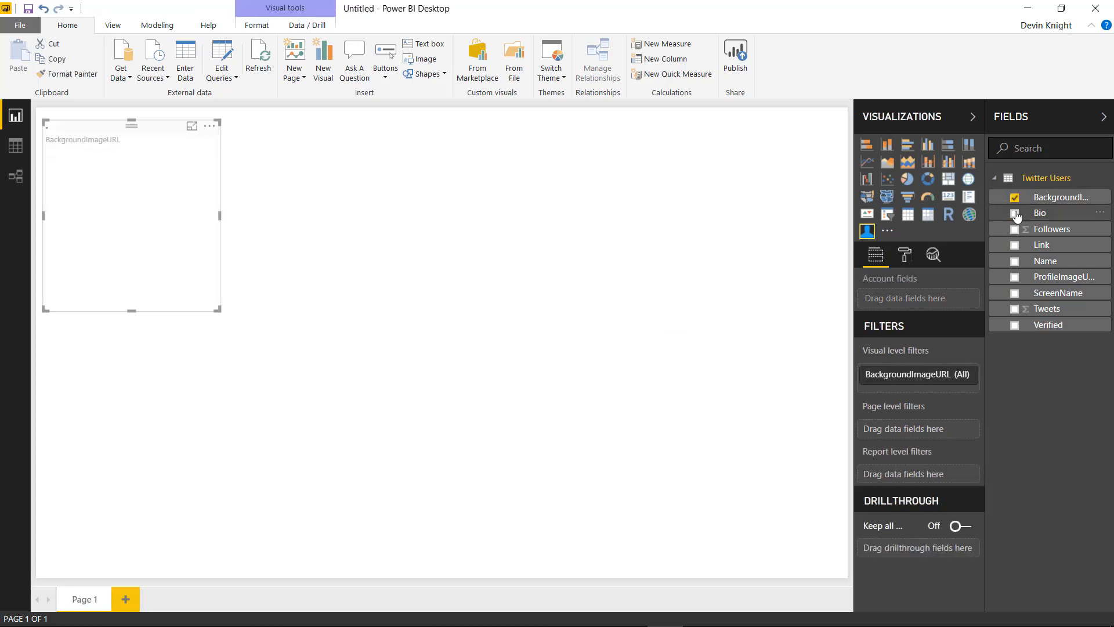
{"action": "left_click", "coordinate": [1014, 213]}
{"action": "left_click", "coordinate": [1014, 229]}
{"action": "left_click", "coordinate": [1014, 245]}
{"action": "left_click", "coordinate": [1014, 261]}
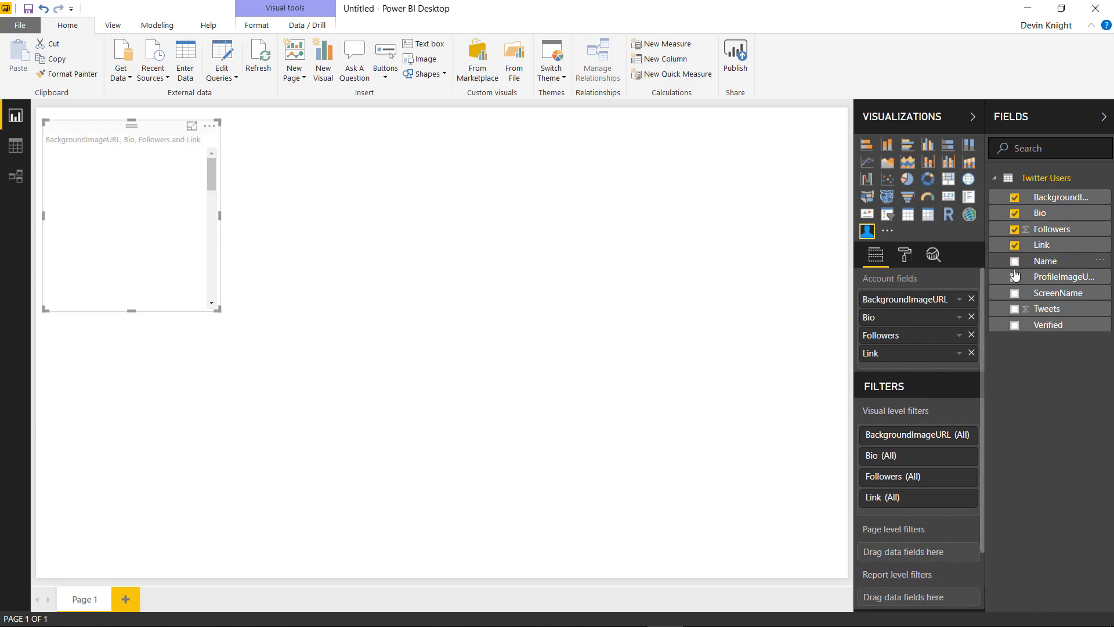
{"action": "left_click", "coordinate": [1014, 277]}
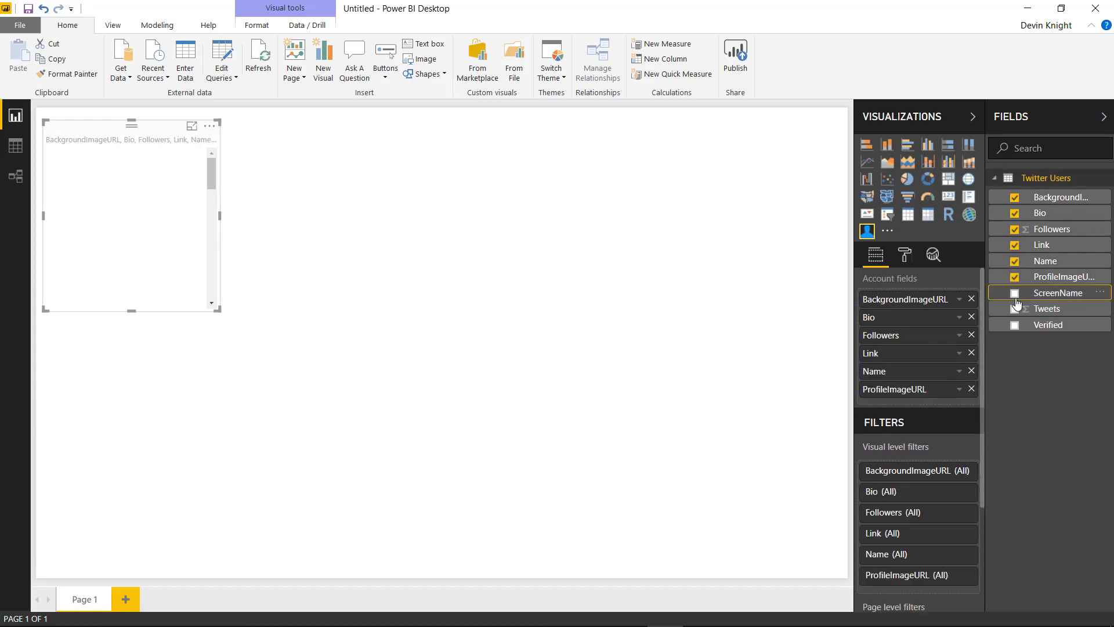
{"action": "left_click", "coordinate": [1014, 295]}
{"action": "left_click", "coordinate": [1014, 308]}
{"action": "left_click", "coordinate": [1014, 325]}
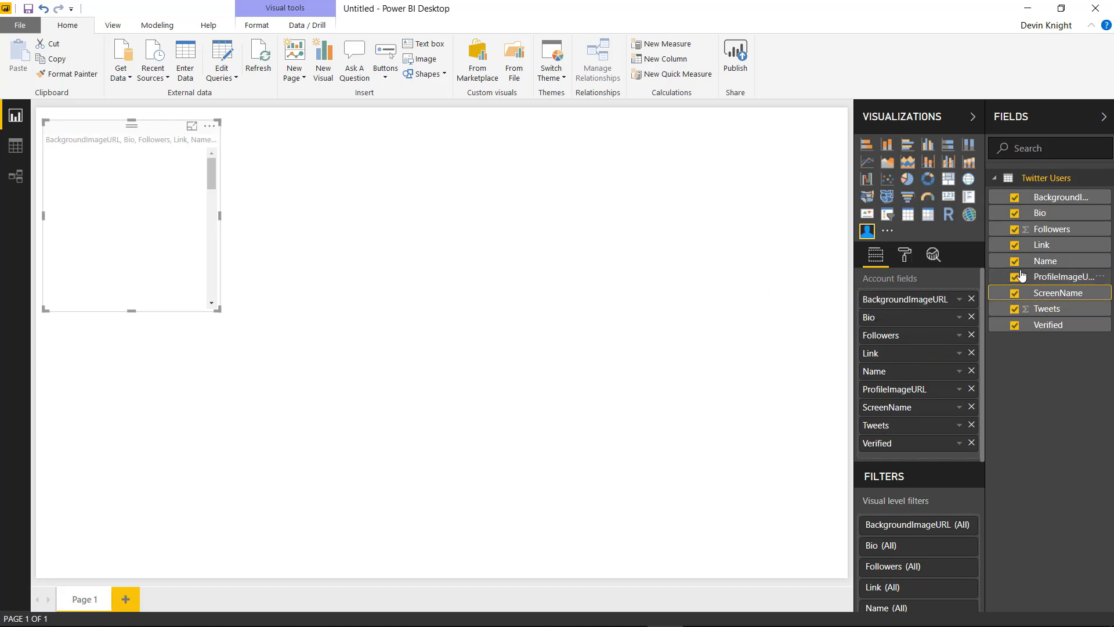
Set the data category of the Link field in the Twitter Users table to Web URL.
{"action": "left_click", "coordinate": [1053, 254]}
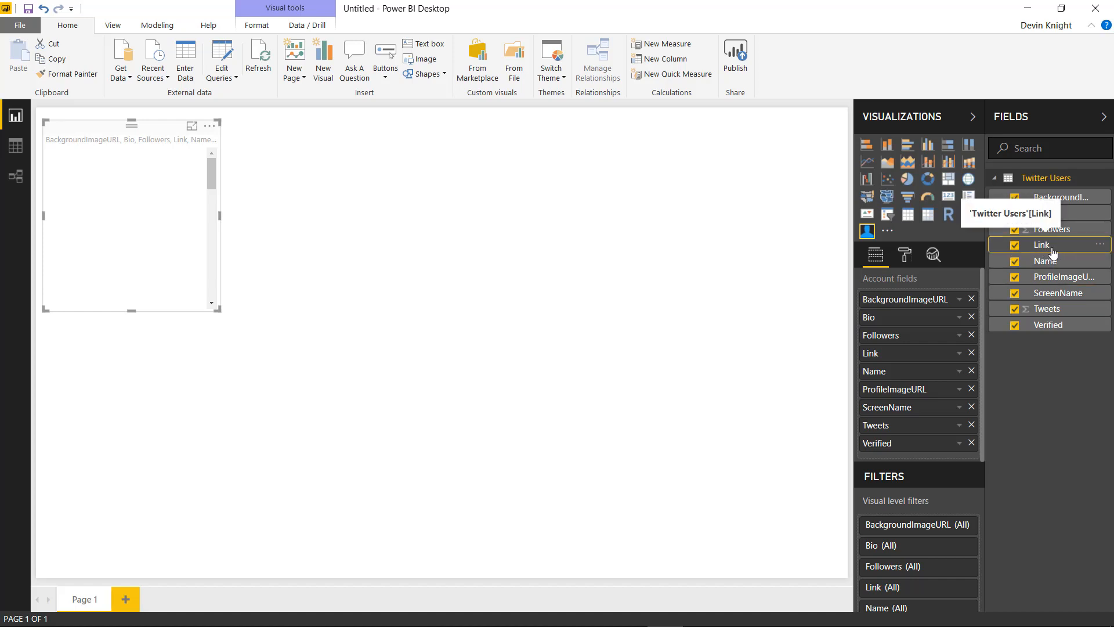
{"action": "left_click", "coordinate": [156, 27]}
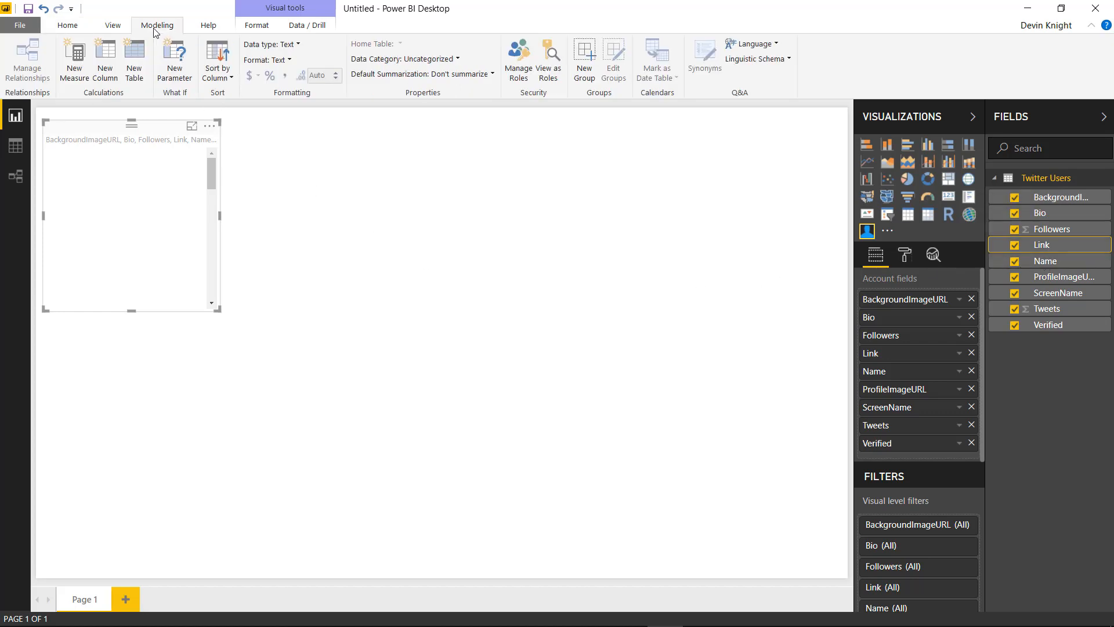
{"action": "left_click", "coordinate": [456, 61]}
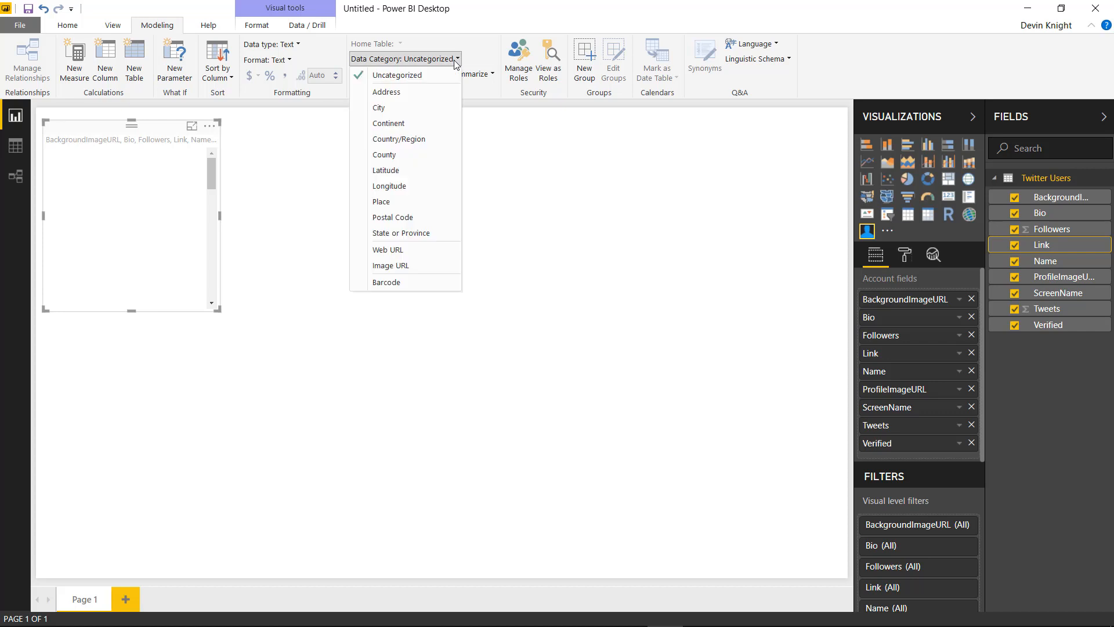
{"action": "left_click", "coordinate": [394, 251]}
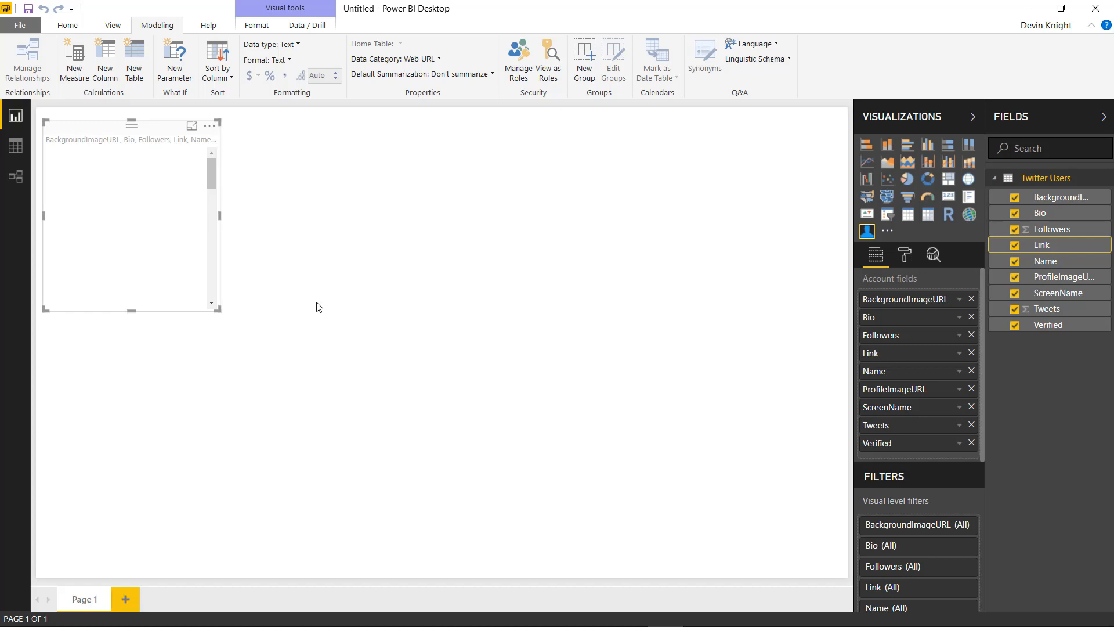
Enlarge the User List visual to about half the page width and map its BackgroundImageURL column to Background picture.
{"action": "left_click_drag", "start_coordinate": [221, 309], "coordinate": [428, 381]}
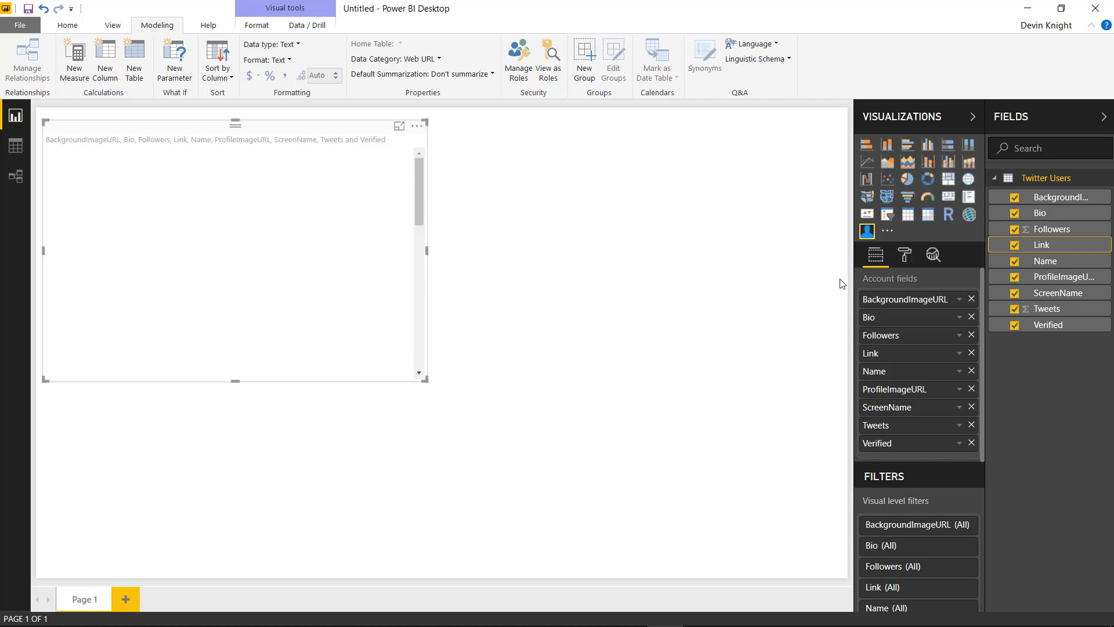
{"action": "left_click", "coordinate": [906, 258]}
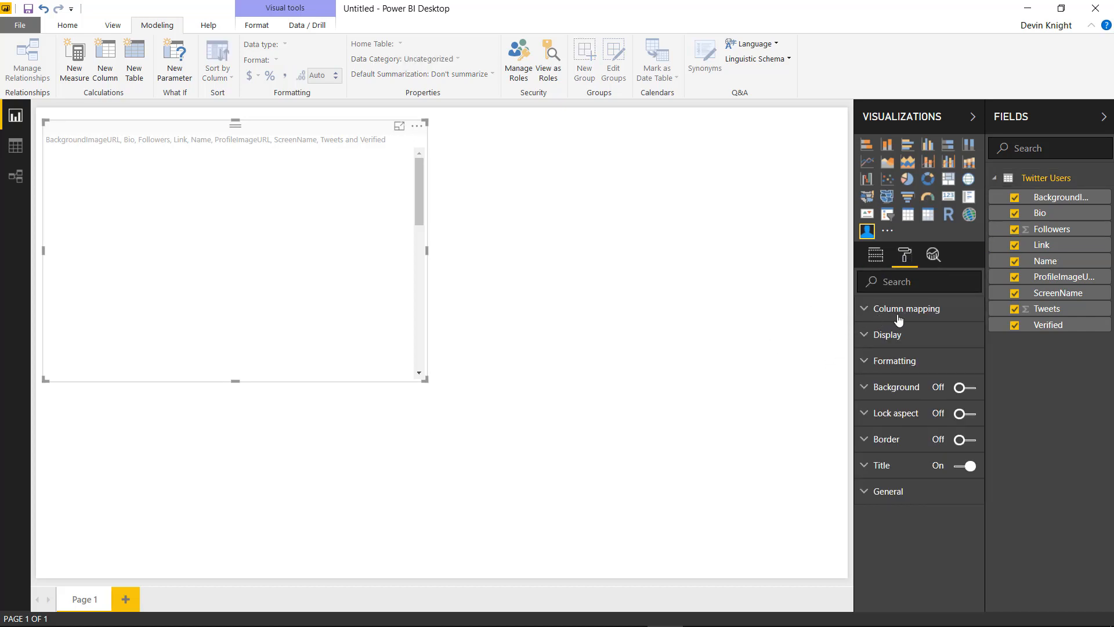
{"action": "left_click", "coordinate": [866, 309]}
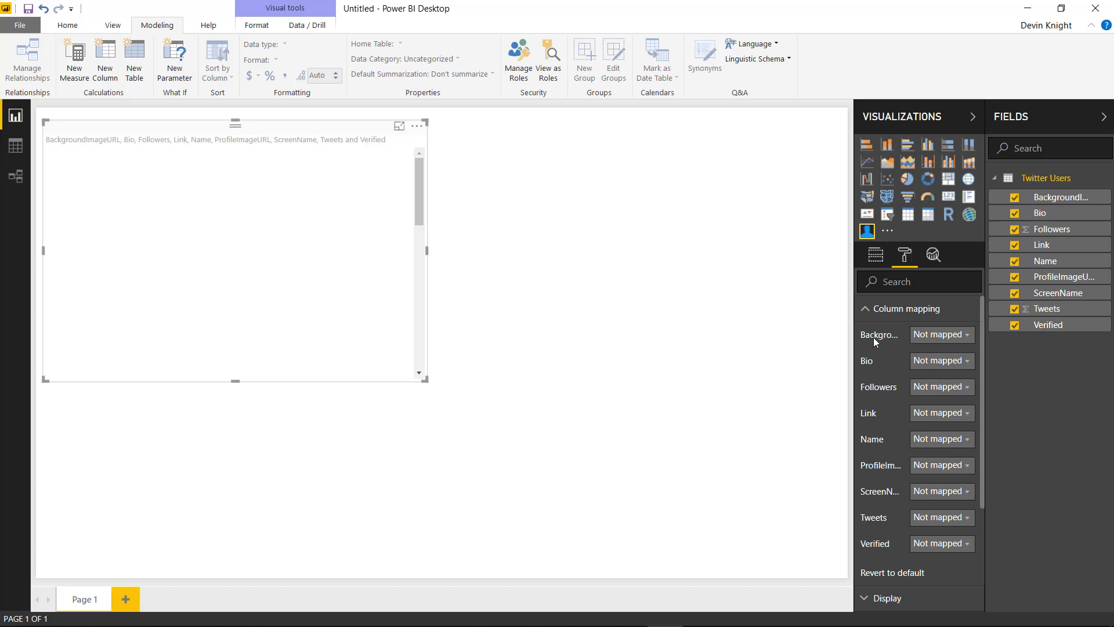
{"action": "left_click", "coordinate": [932, 336]}
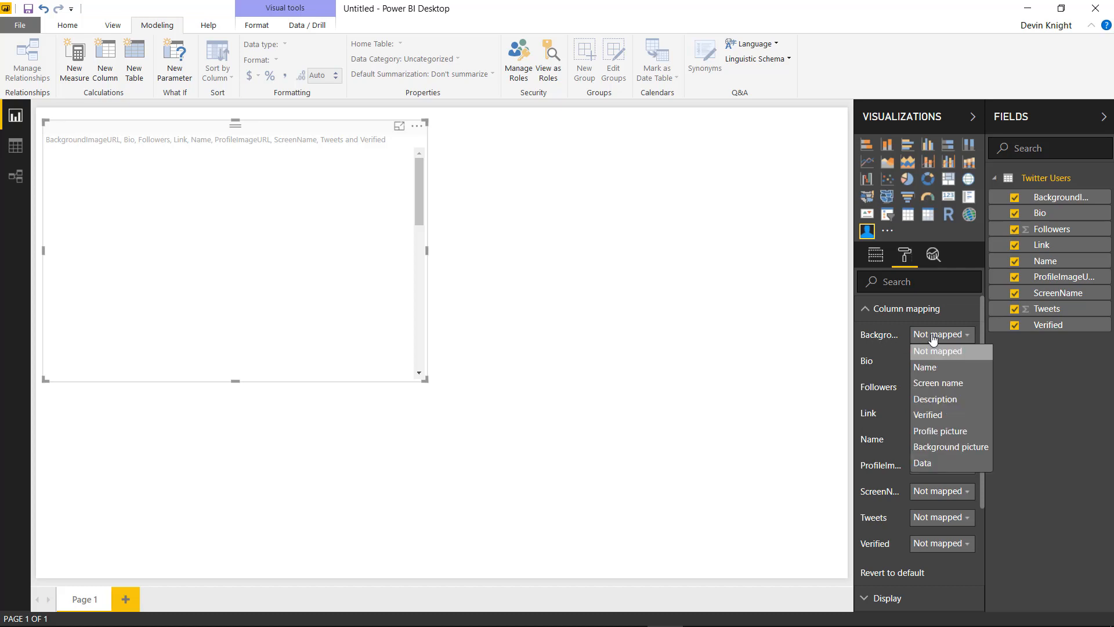
{"action": "left_click", "coordinate": [952, 447]}
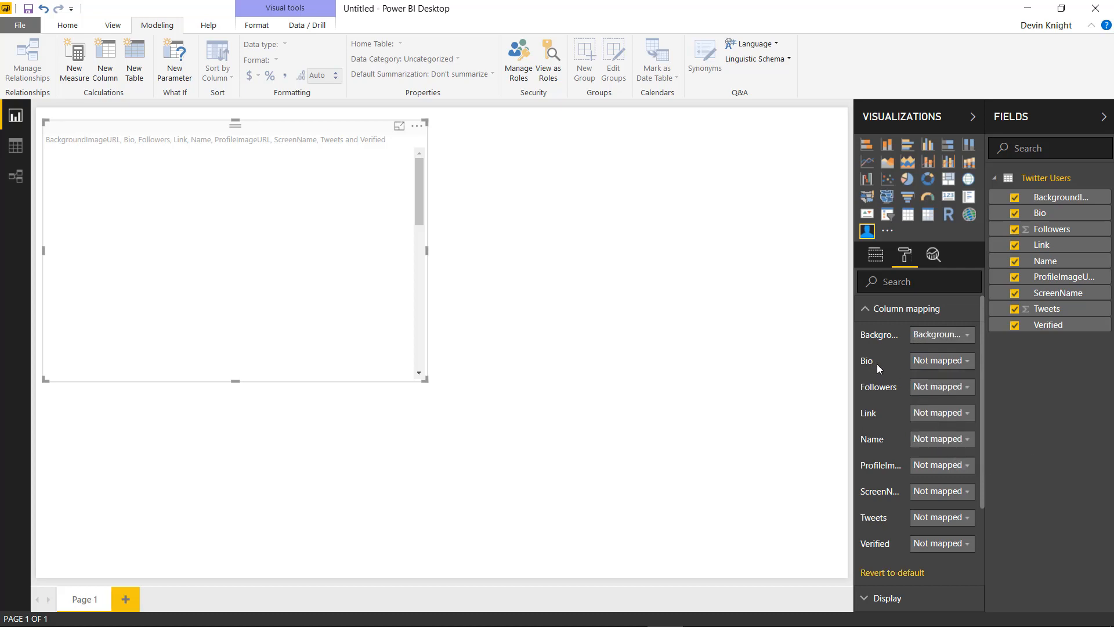
In the visual's column mapping, map Bio to Description and both Followers and Link to Data.
{"action": "left_click", "coordinate": [928, 361]}
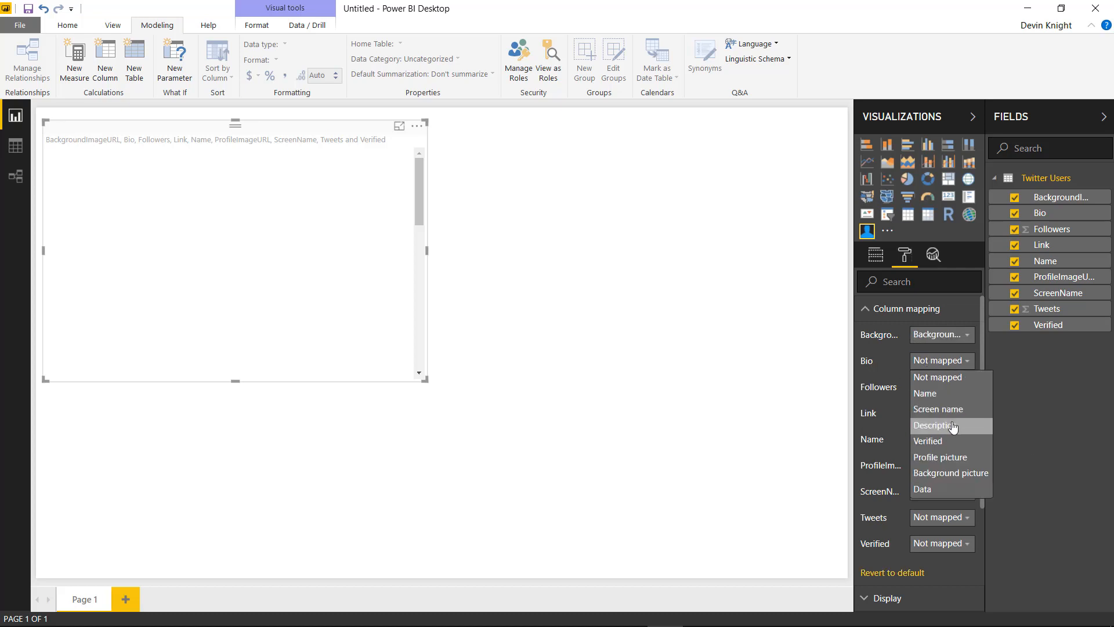
{"action": "left_click", "coordinate": [939, 425]}
{"action": "left_click", "coordinate": [937, 387]}
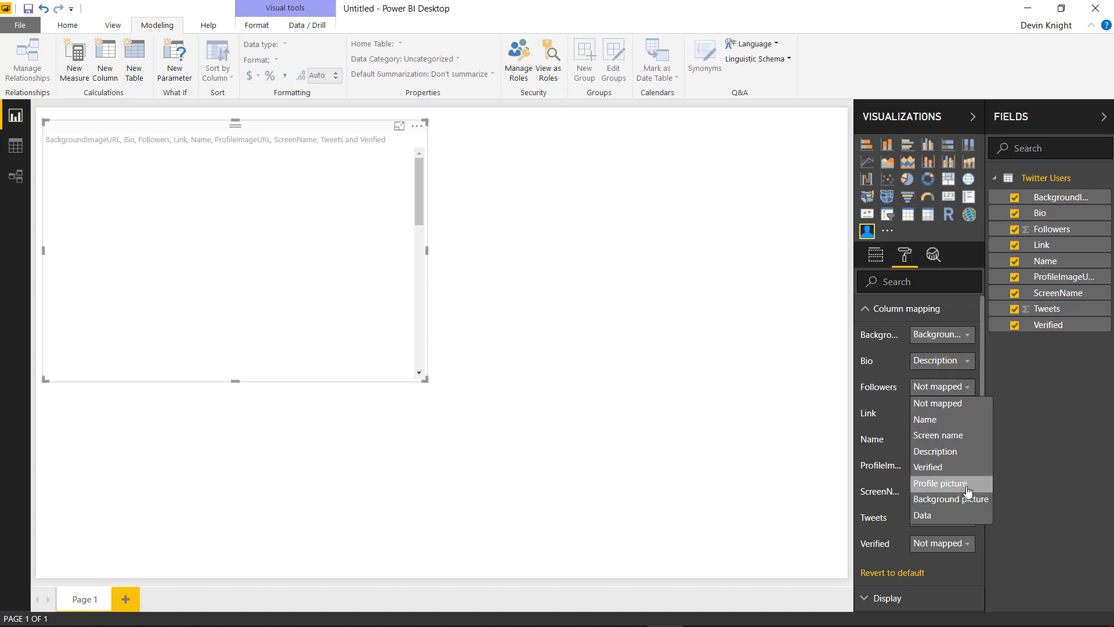
{"action": "left_click", "coordinate": [950, 517]}
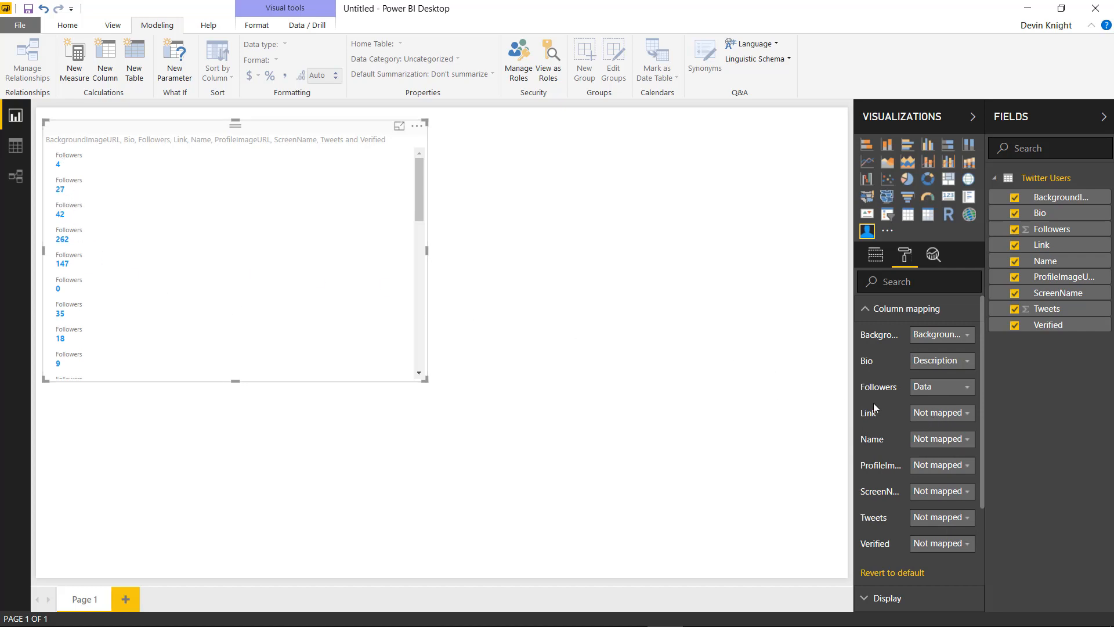
{"action": "left_click", "coordinate": [923, 414]}
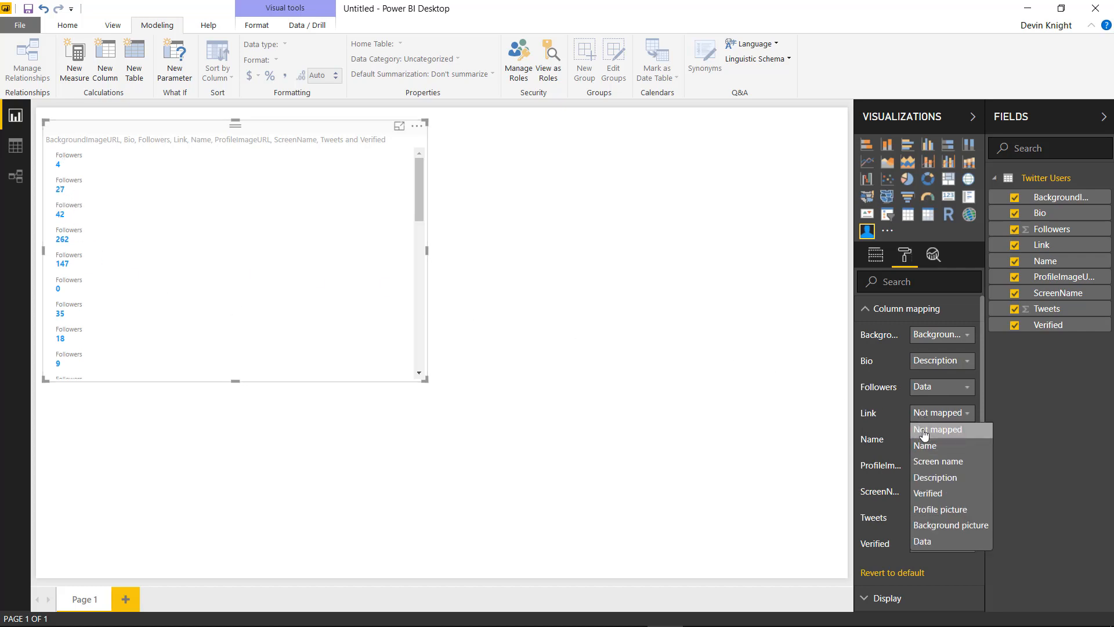
{"action": "left_click", "coordinate": [941, 542]}
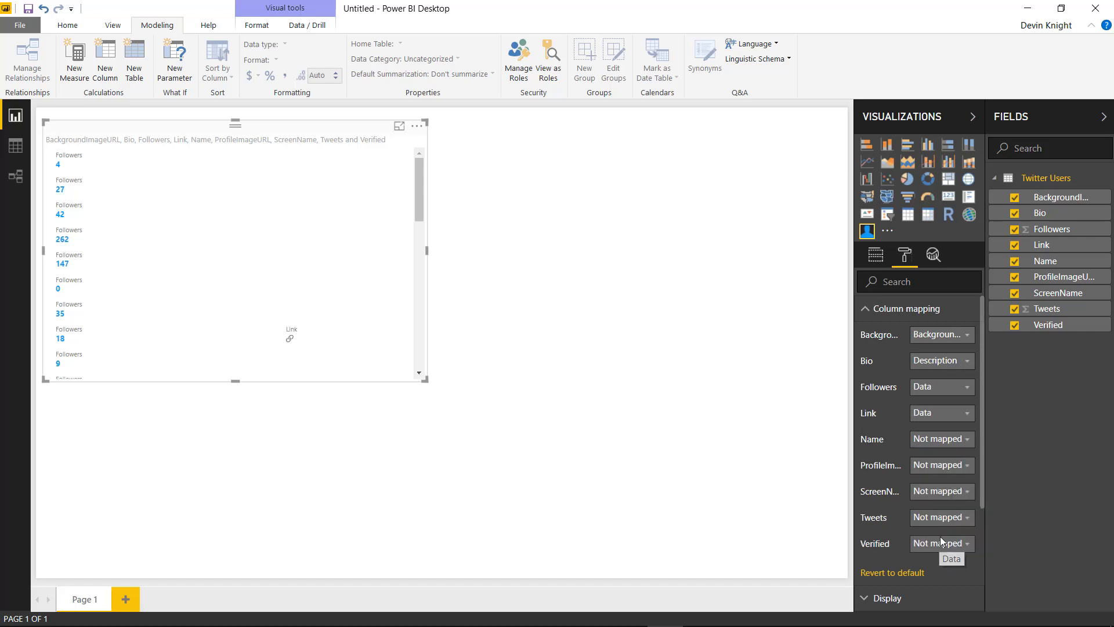
Map the Name column to Name, ProfileImageURL to Profile picture, and ScreenName to Screen name in the User List visual.
{"action": "left_click", "coordinate": [938, 445]}
{"action": "left_click", "coordinate": [937, 473]}
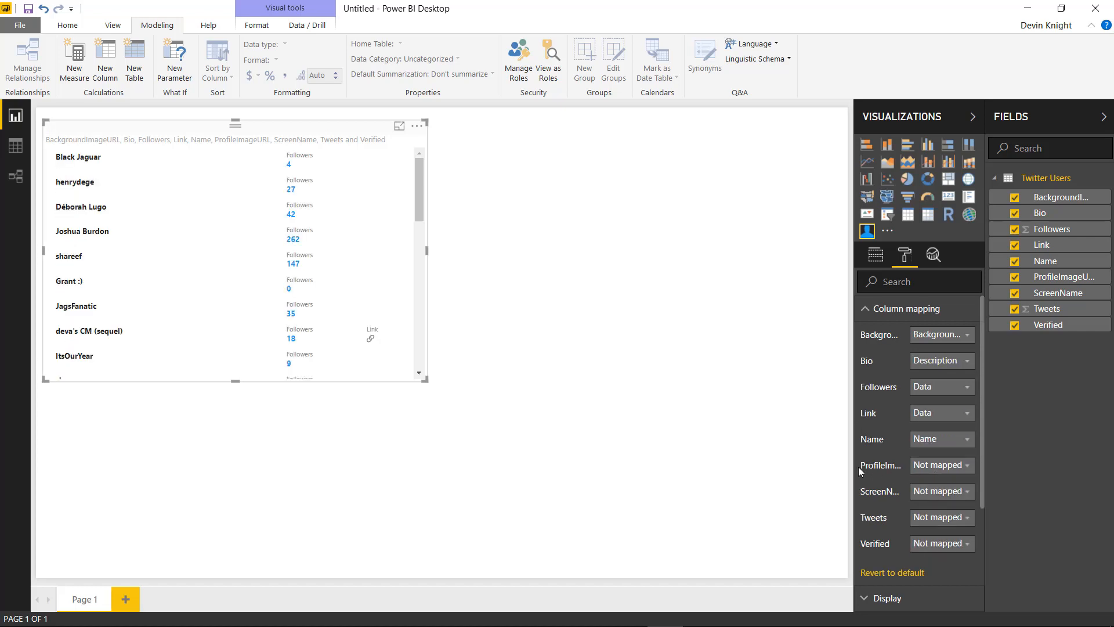
{"action": "left_click", "coordinate": [935, 467]}
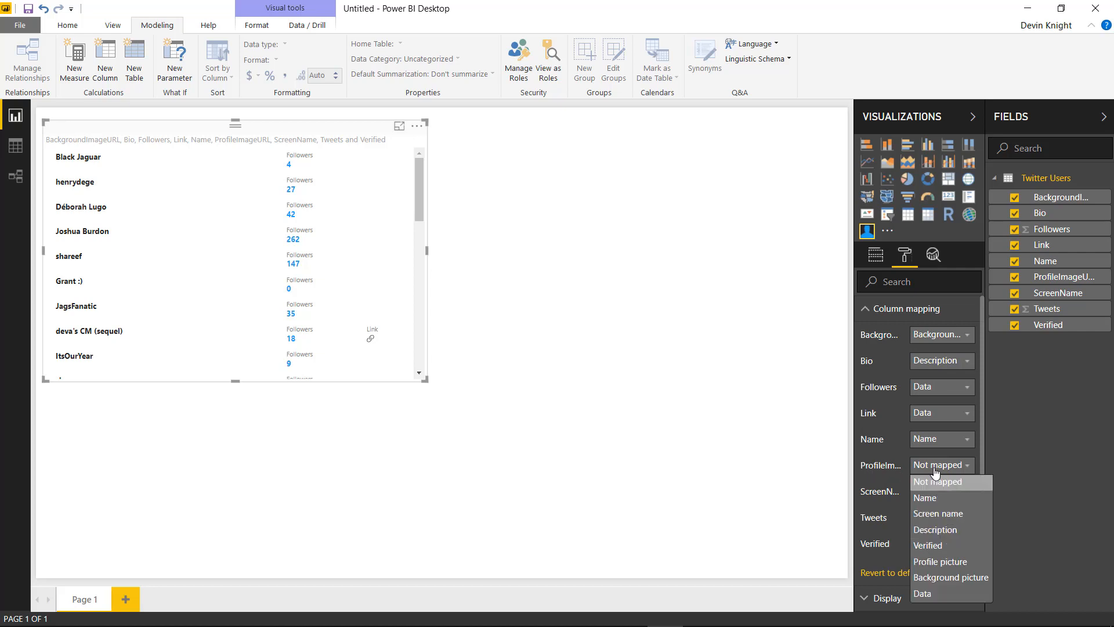
{"action": "left_click", "coordinate": [951, 561]}
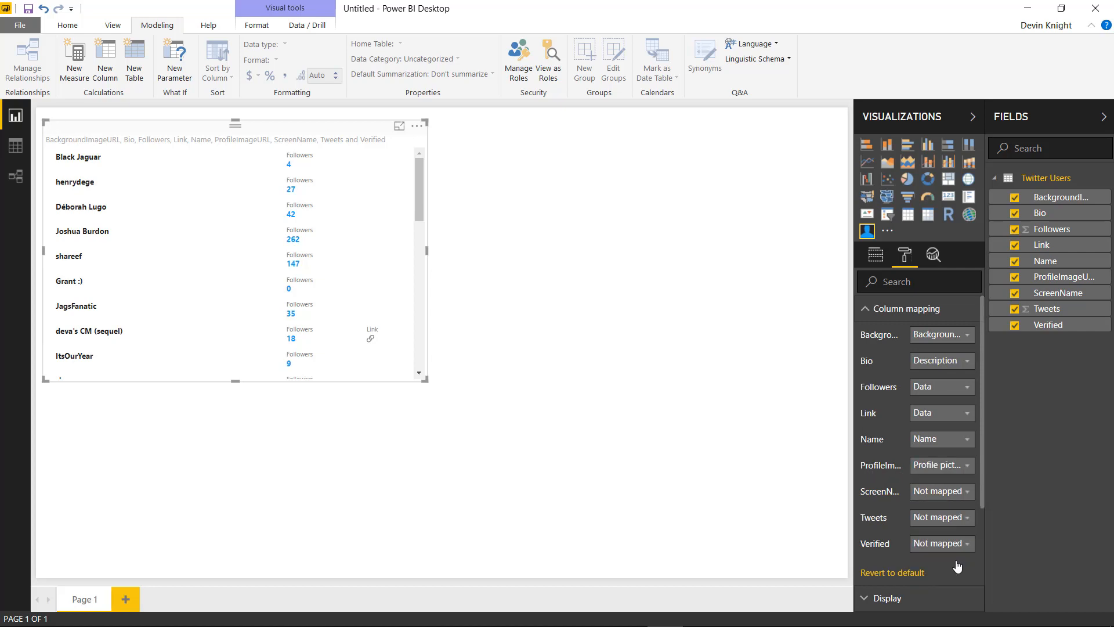
{"action": "left_click", "coordinate": [929, 493]}
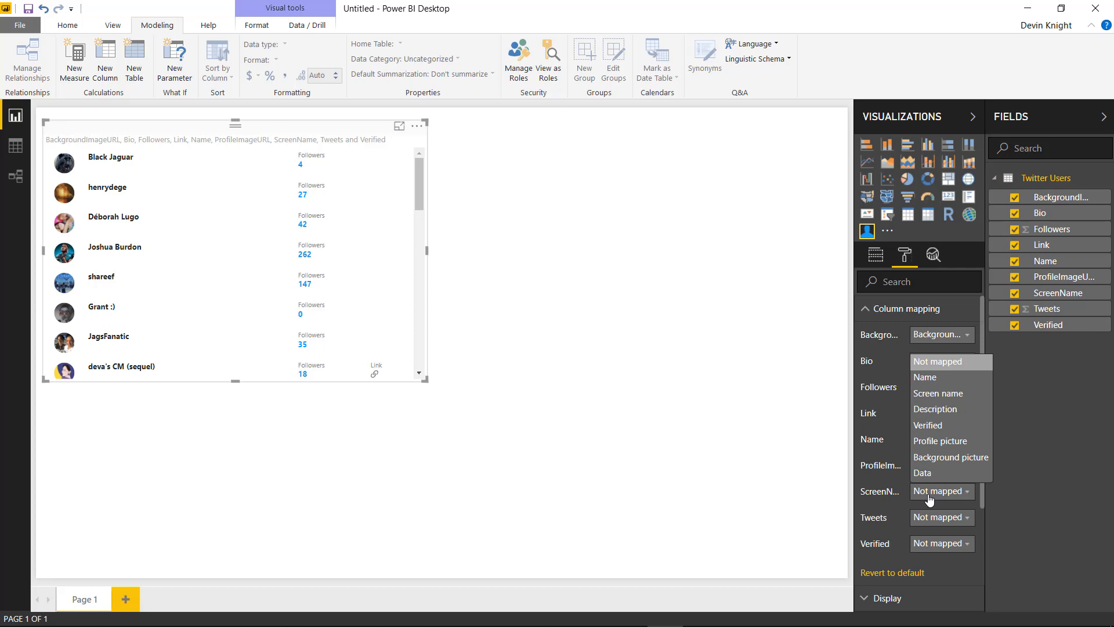
{"action": "left_click", "coordinate": [938, 393]}
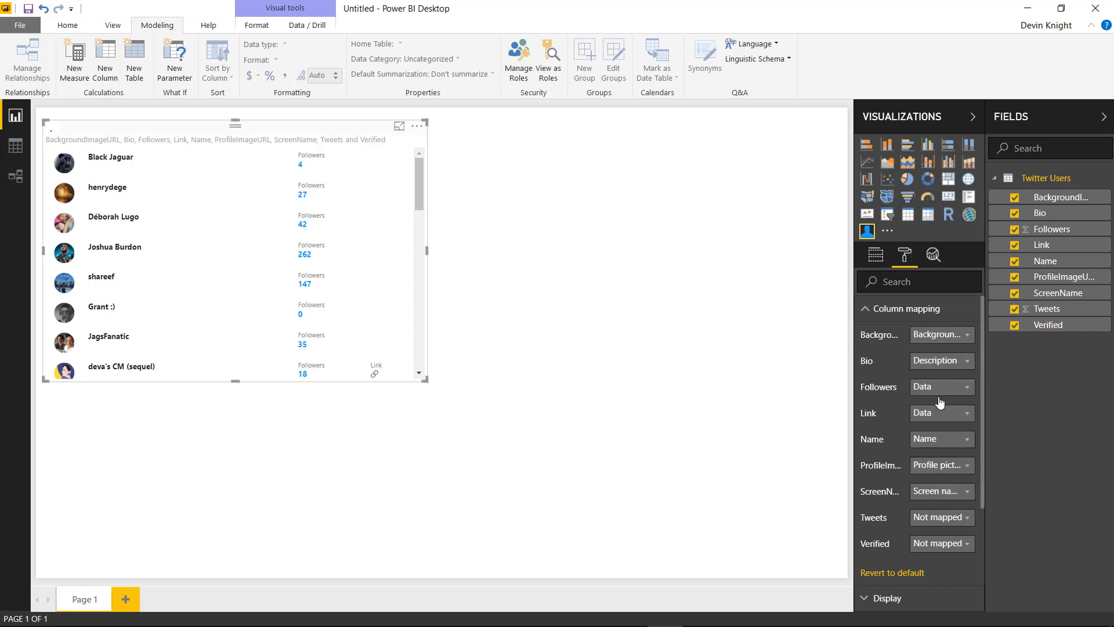
Map Tweets to Data and Verified to Verified in the User List visual, and sort its entries by Followers.
{"action": "left_click", "coordinate": [925, 518]}
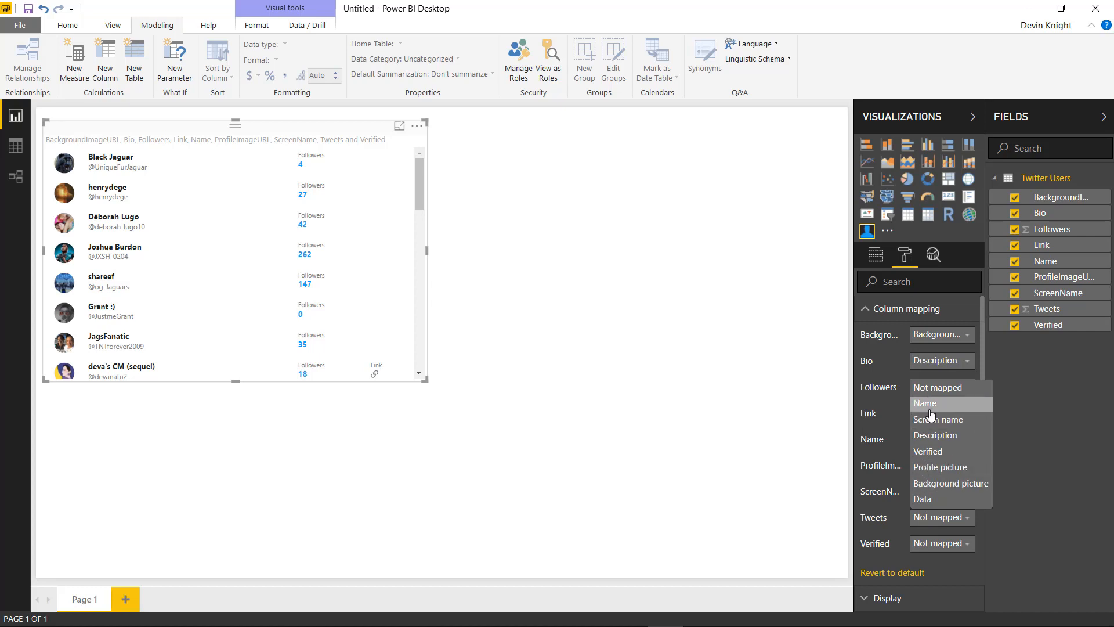
{"action": "left_click", "coordinate": [934, 499]}
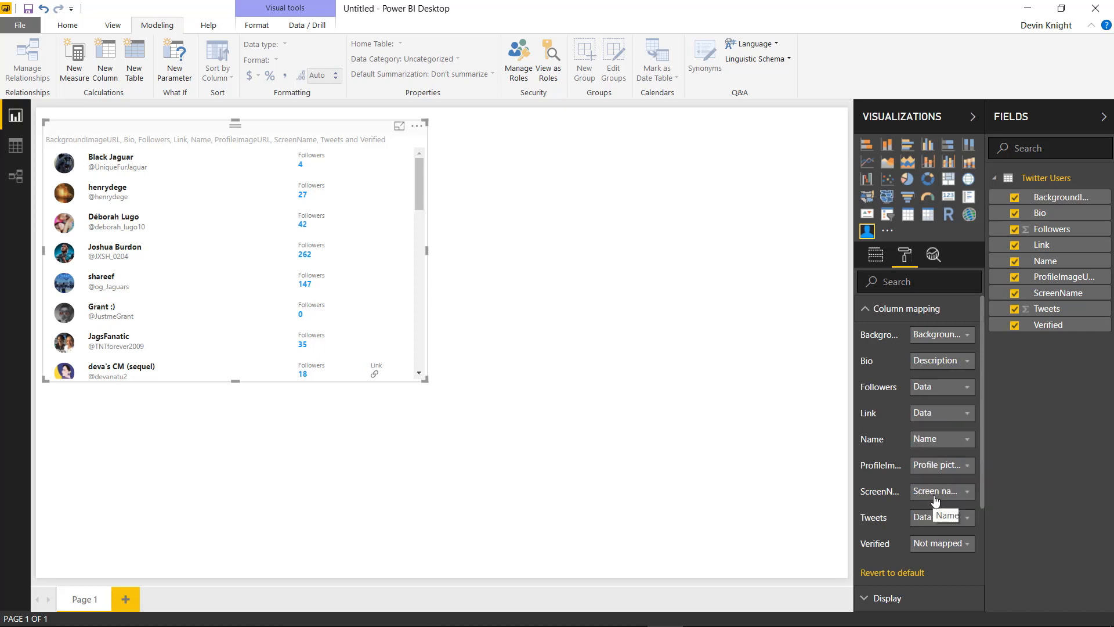
{"action": "left_click", "coordinate": [912, 544]}
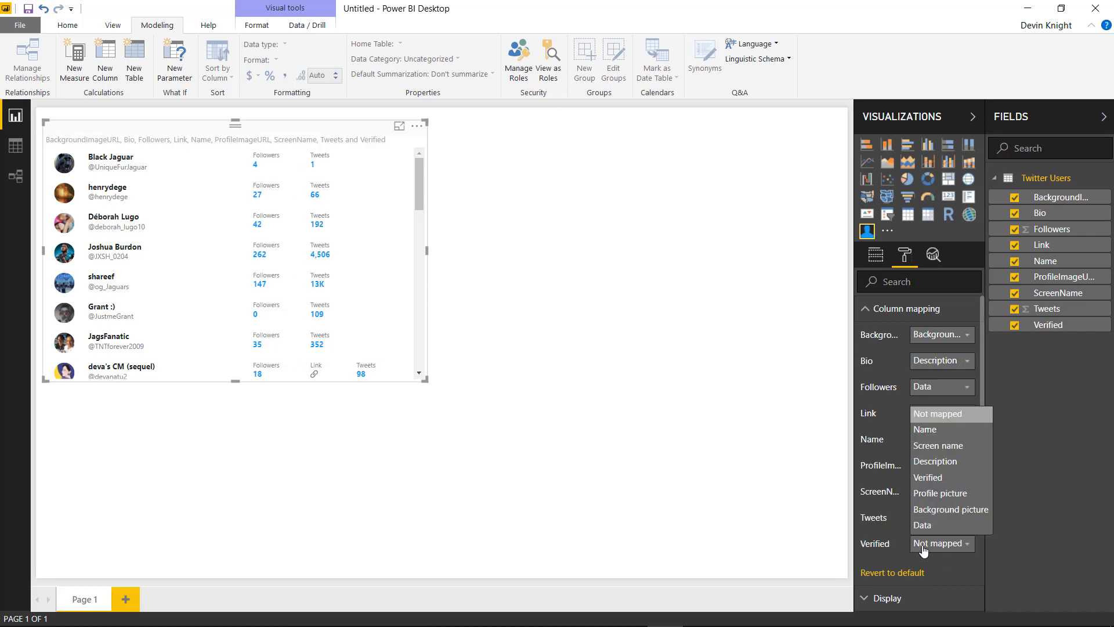
{"action": "left_click", "coordinate": [928, 477]}
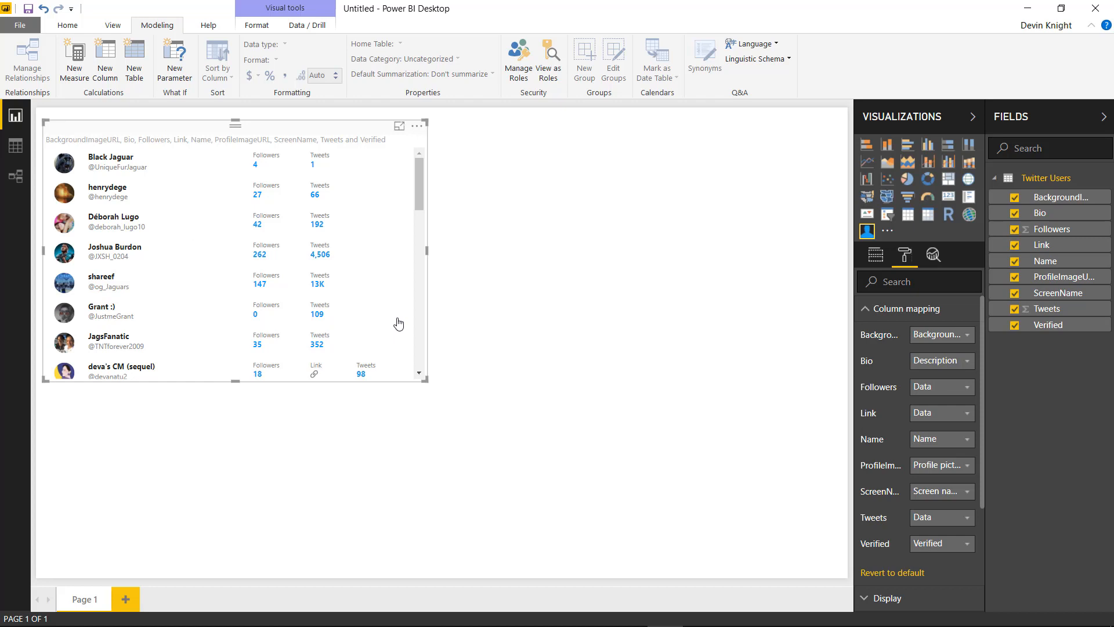
{"action": "left_click", "coordinate": [417, 129]}
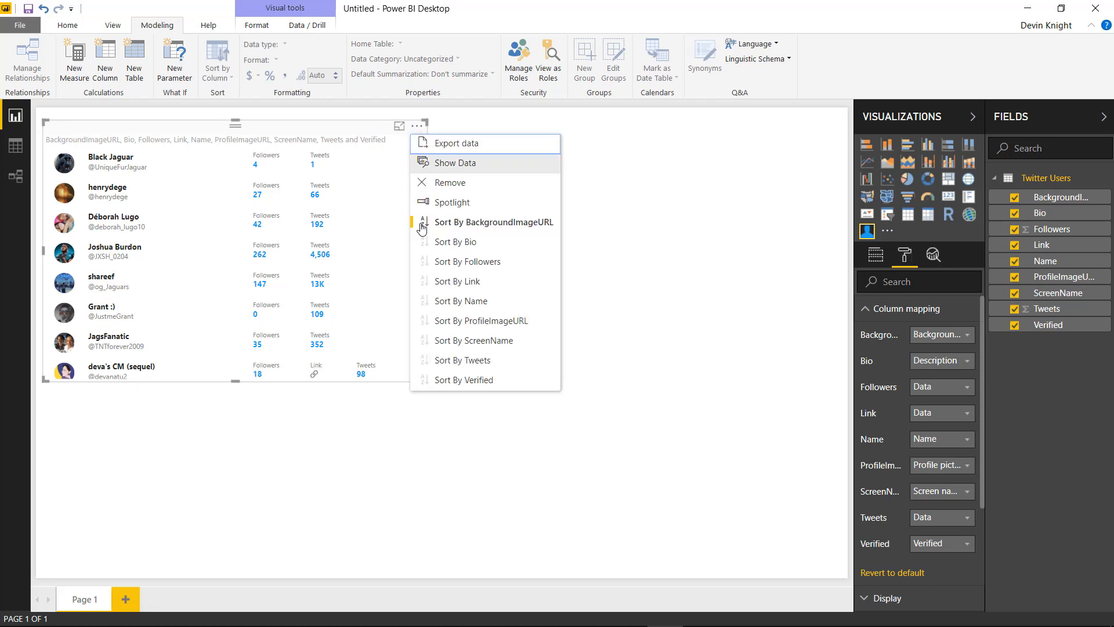
{"action": "left_click", "coordinate": [447, 267]}
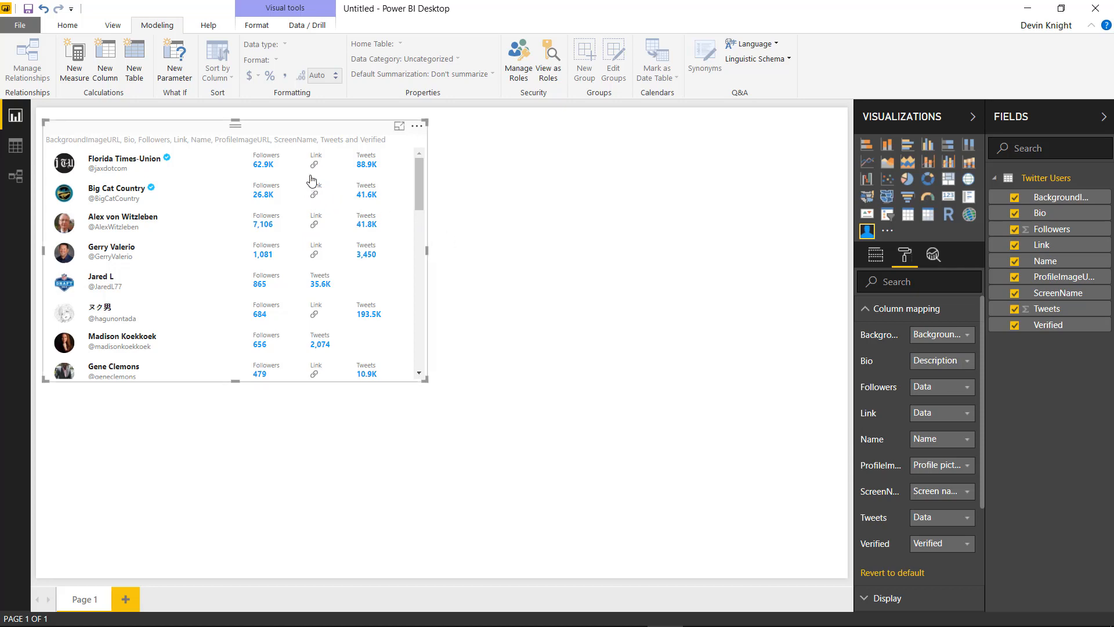
Try showing full link addresses in place of link icons in the visual's display settings, and restore the icons.
{"action": "left_click", "coordinate": [872, 313]}
{"action": "left_click", "coordinate": [879, 337]}
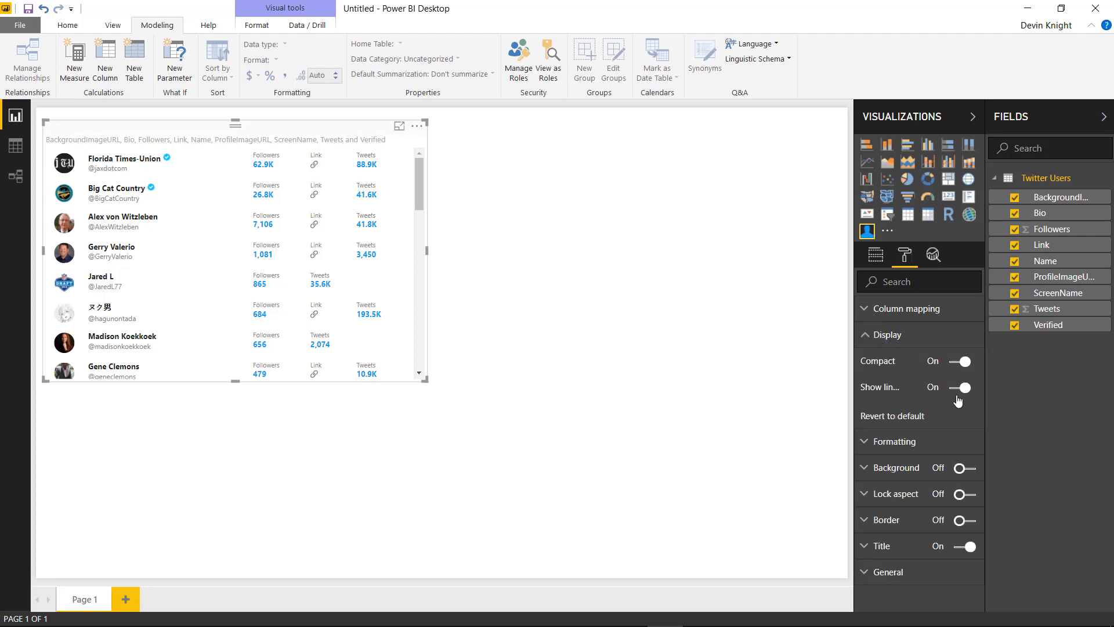
{"action": "left_click", "coordinate": [960, 388]}
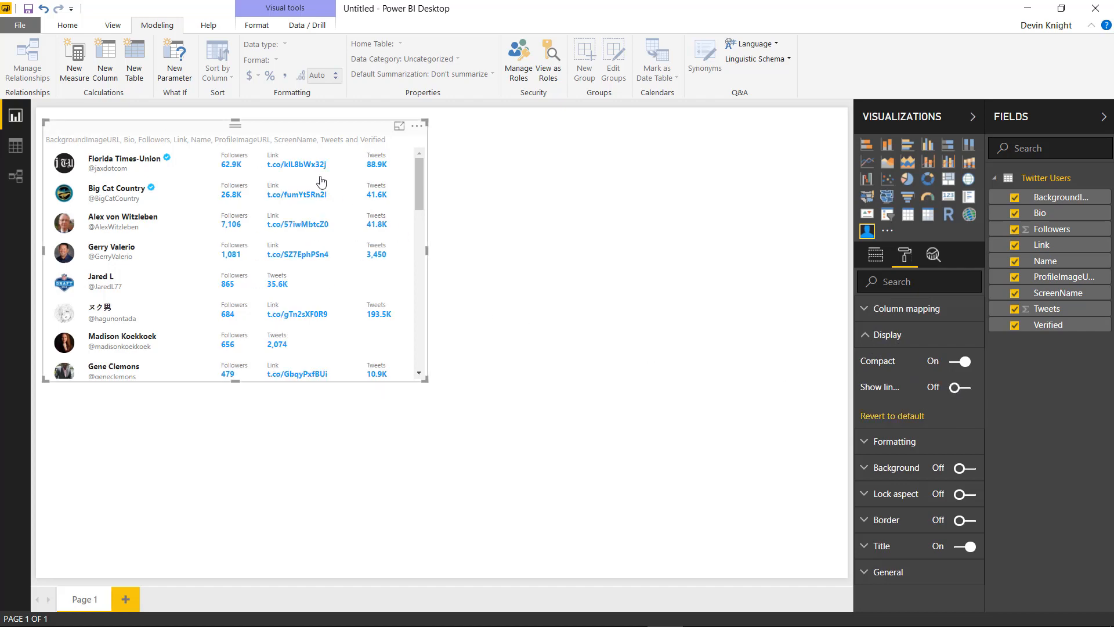
{"action": "left_click", "coordinate": [958, 388]}
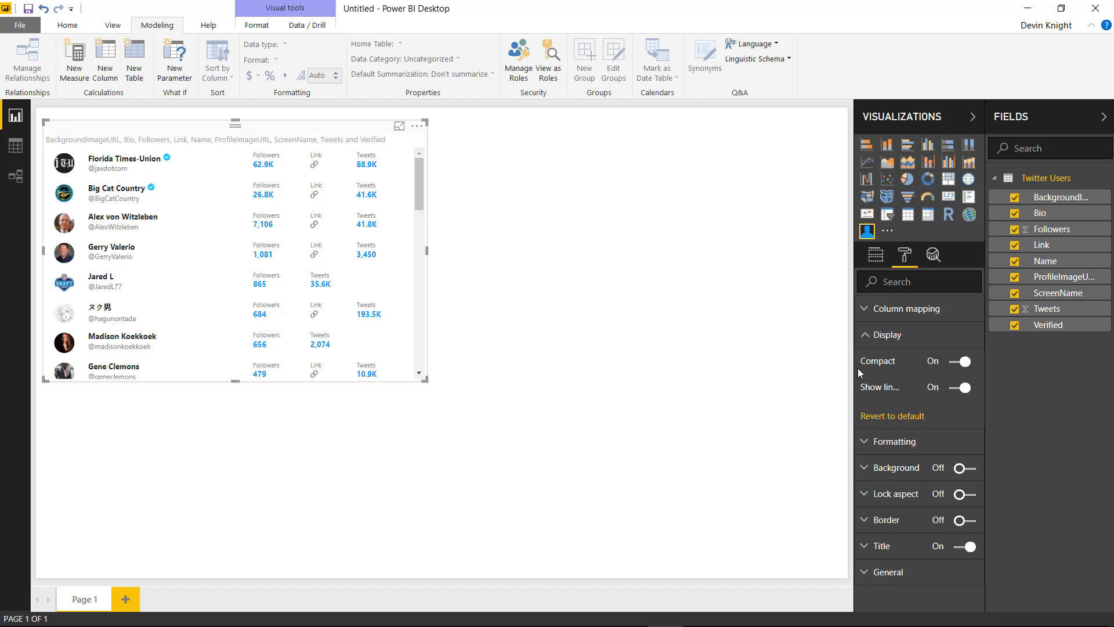
Turn off Compact display, resize the visual slightly narrower and down nearly to the page's lower edge, and browse the profiles.
{"action": "left_click", "coordinate": [961, 362]}
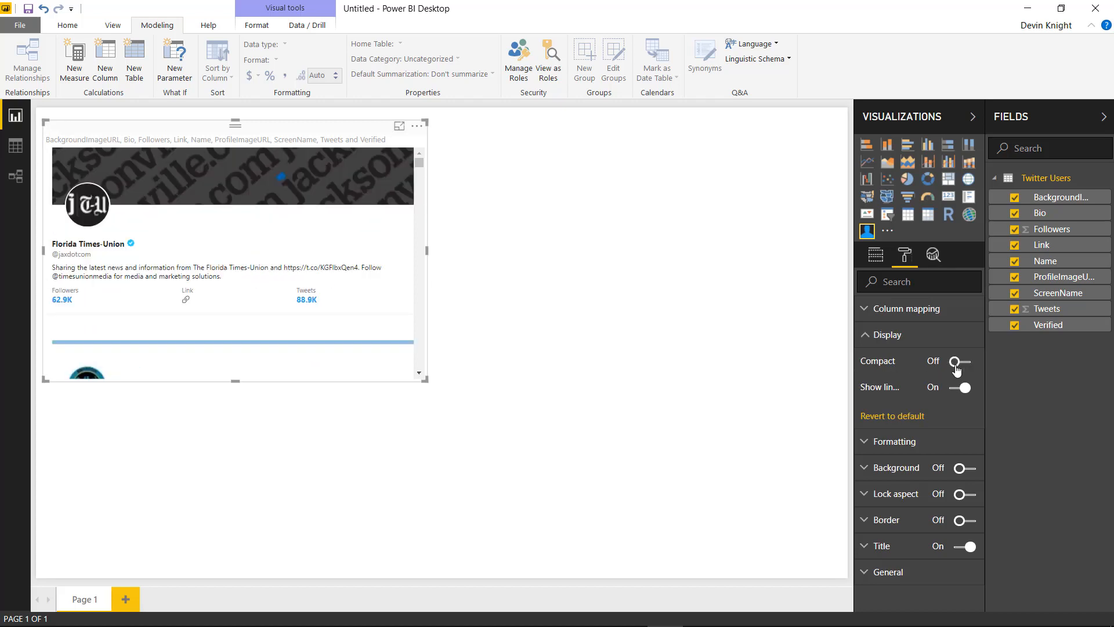
{"action": "left_click_drag", "start_coordinate": [427, 390], "coordinate": [397, 546]}
{"action": "scroll", "coordinate": [312, 406], "scroll_direction": "down", "scroll_amount": 15}
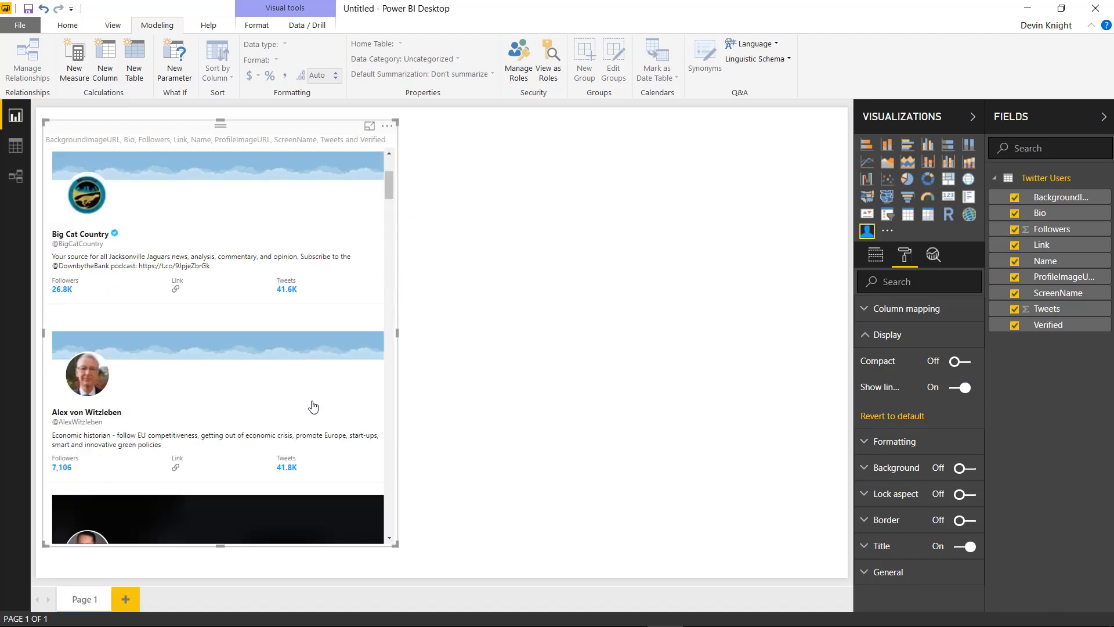
{"action": "scroll", "coordinate": [313, 406], "scroll_direction": "down", "scroll_amount": 8}
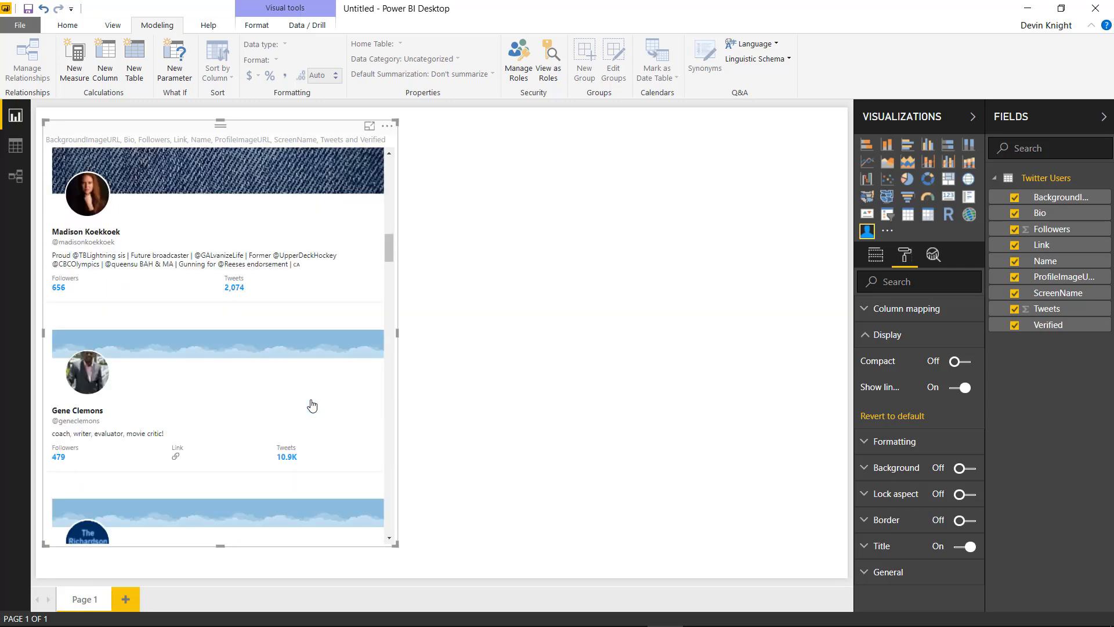
{"action": "scroll", "coordinate": [312, 404], "scroll_direction": "up", "scroll_amount": 5}
{"action": "scroll", "coordinate": [311, 404], "scroll_direction": "up", "scroll_amount": 15}
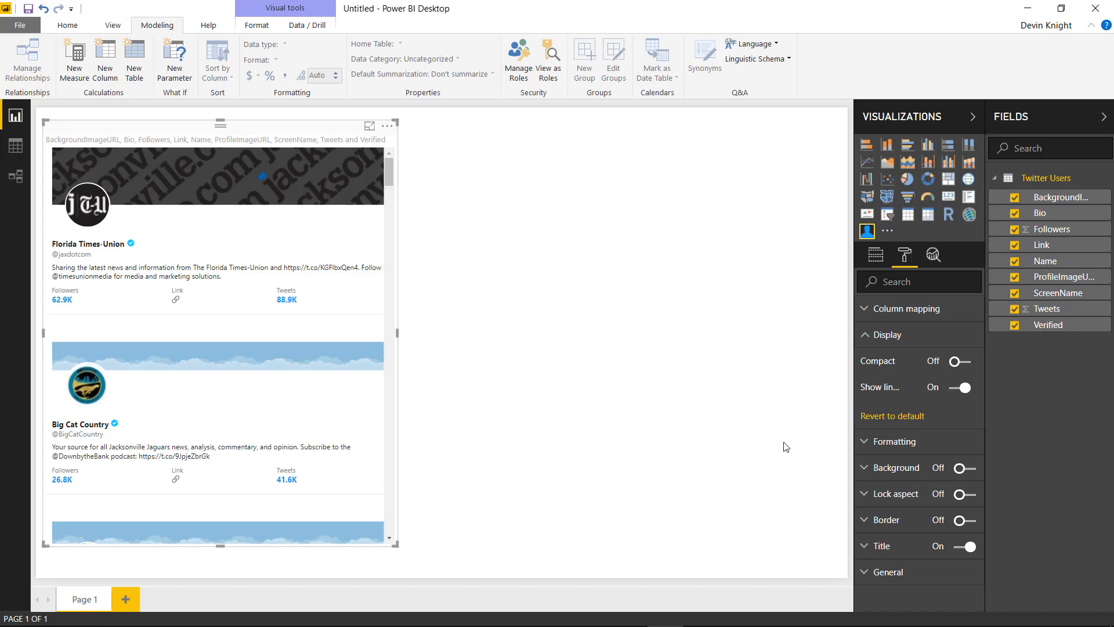
Set the visual's title text to "Twitter Followers" with a text size of 11.
{"action": "left_click", "coordinate": [861, 548]}
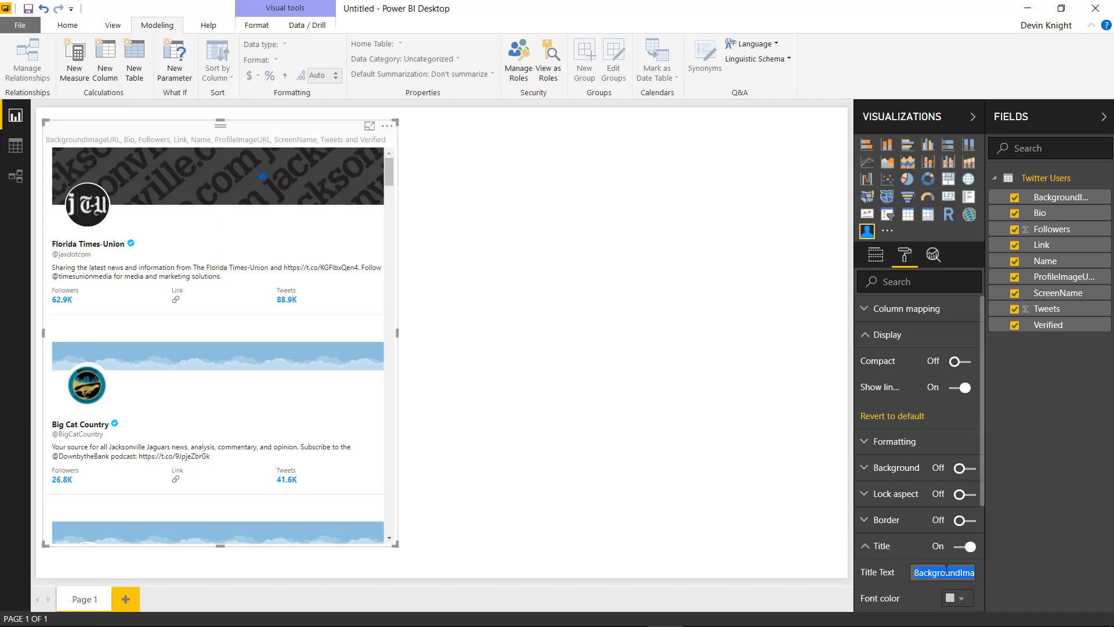
{"action": "type", "text": "Twi"}
{"action": "type", "text": "tter Followers"}
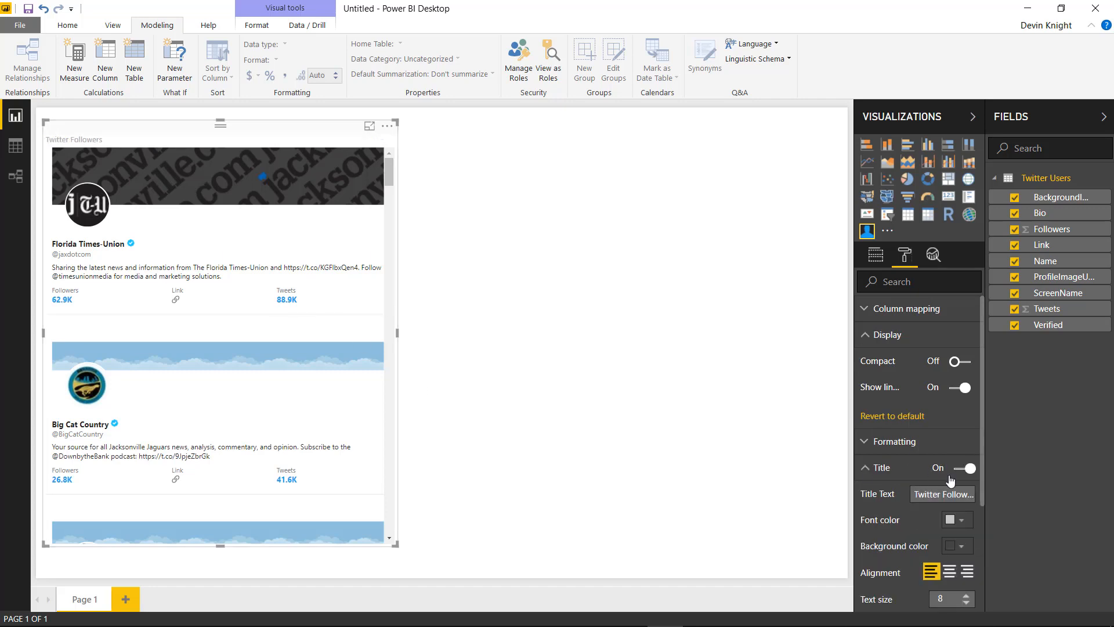
{"action": "left_click", "coordinate": [966, 594]}
{"action": "left_click", "coordinate": [965, 595]}
{"action": "left_click", "coordinate": [966, 595]}
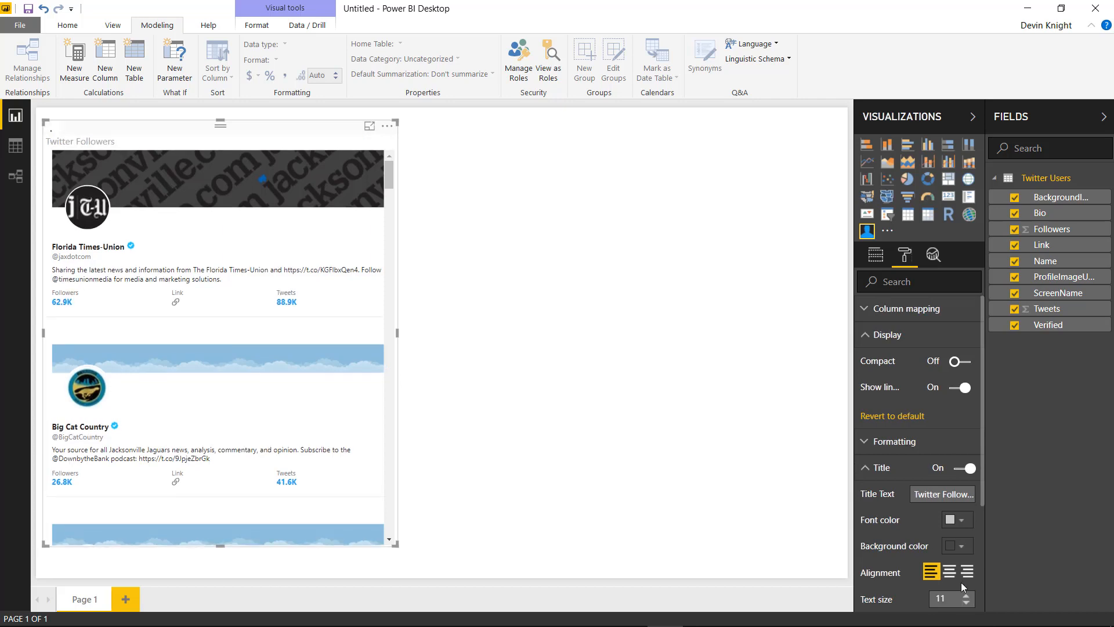
Center the visual's title and set its font color to black.
{"action": "left_click", "coordinate": [949, 572]}
{"action": "left_click", "coordinate": [957, 522]}
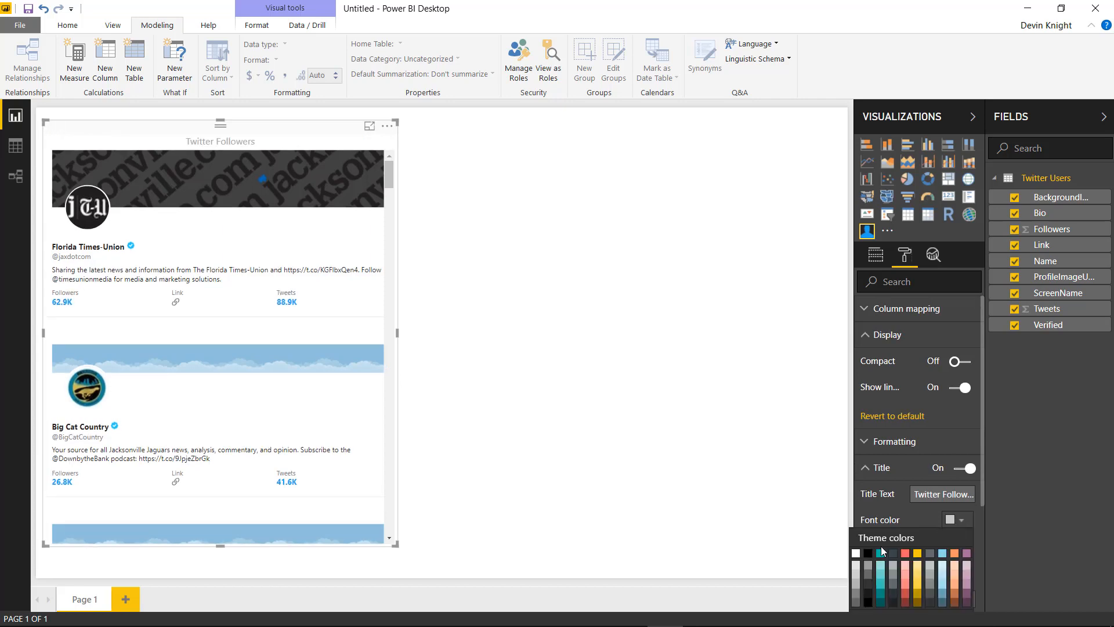
{"action": "left_click", "coordinate": [867, 554]}
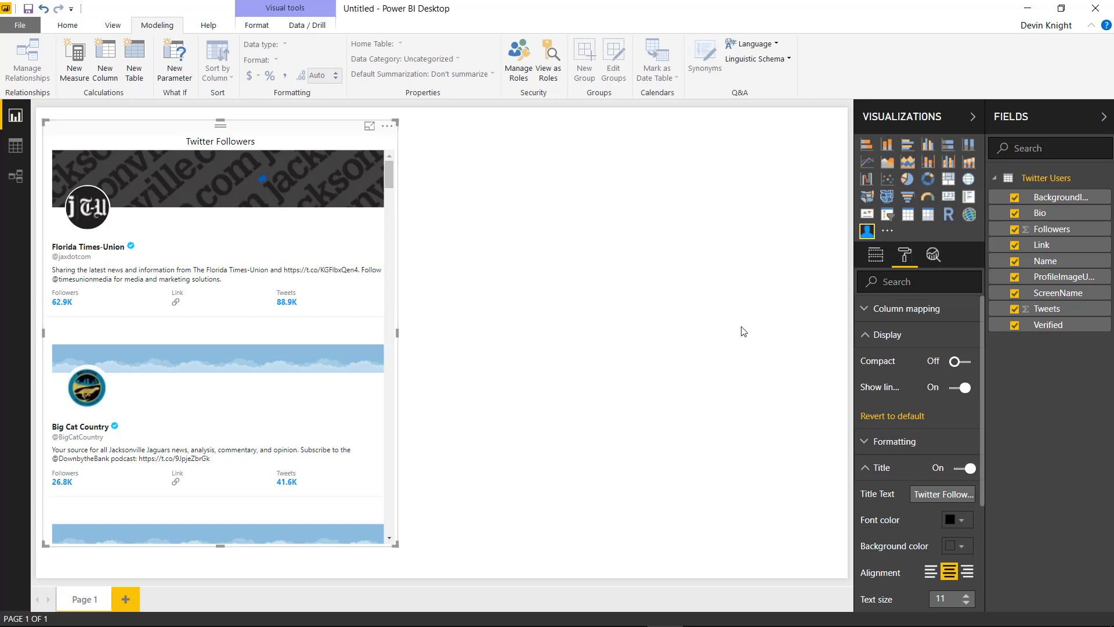
{"action": "left_click", "coordinate": [865, 336]}
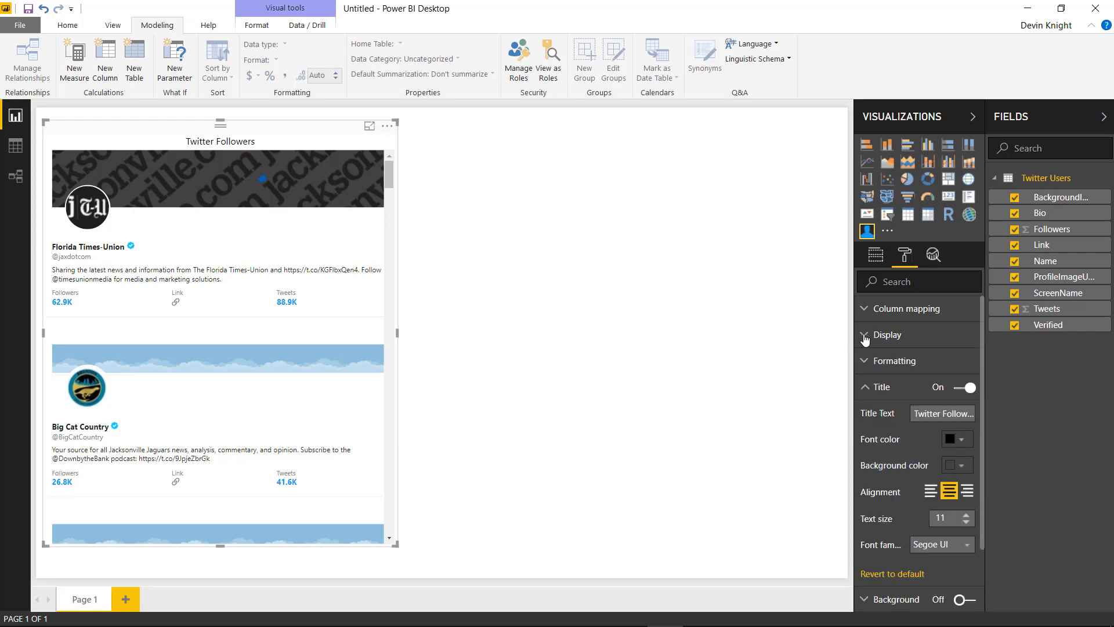
{"action": "left_click", "coordinate": [865, 387]}
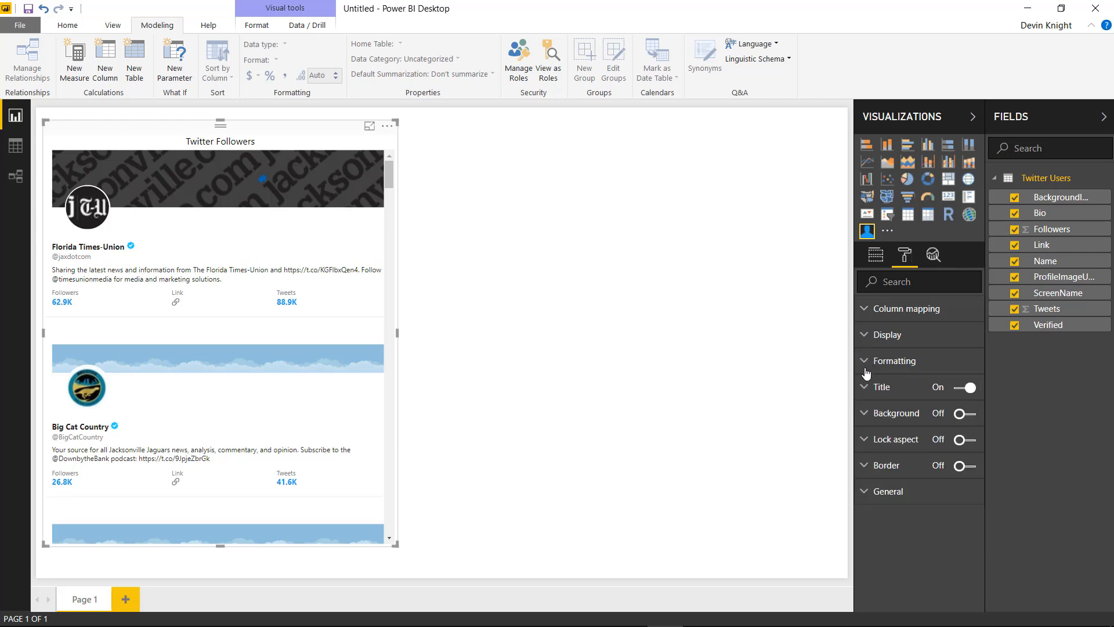
Turn on Compact display for the User List visual.
{"action": "left_click", "coordinate": [868, 360]}
{"action": "left_click", "coordinate": [867, 360]}
{"action": "left_click", "coordinate": [865, 336]}
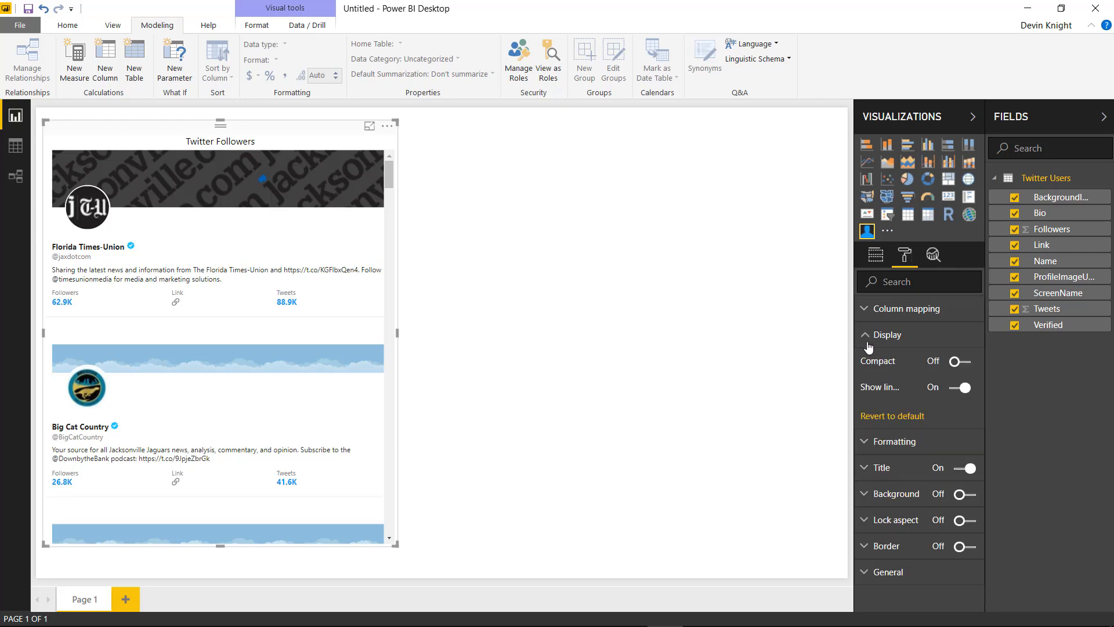
{"action": "left_click", "coordinate": [958, 366]}
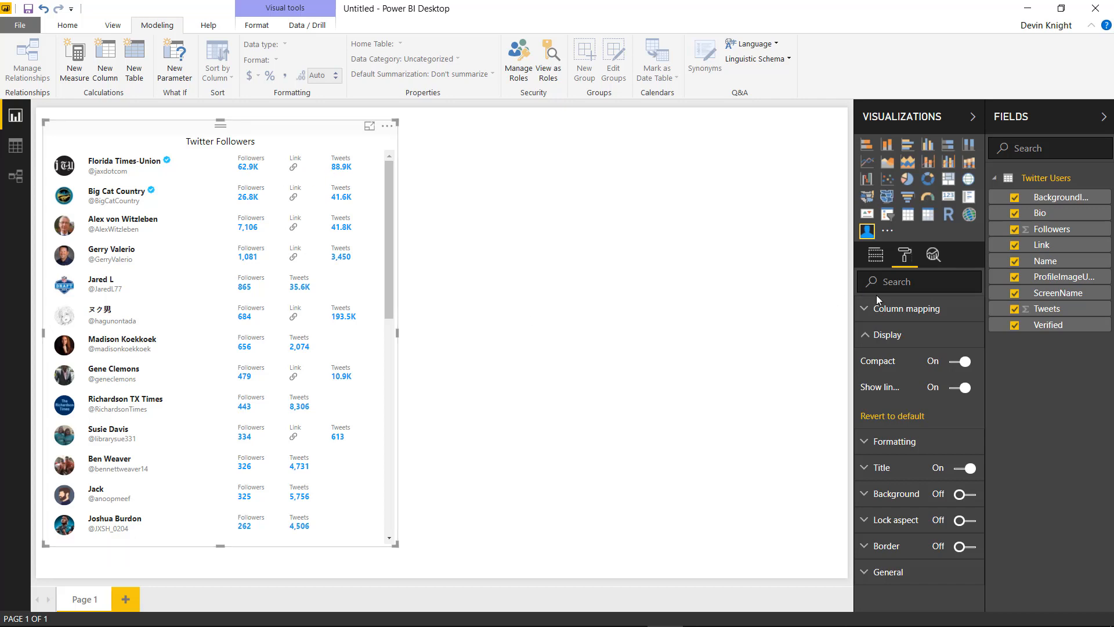
Move the Link field below Verified to the end of the visual's account fields.
{"action": "left_click", "coordinate": [875, 254]}
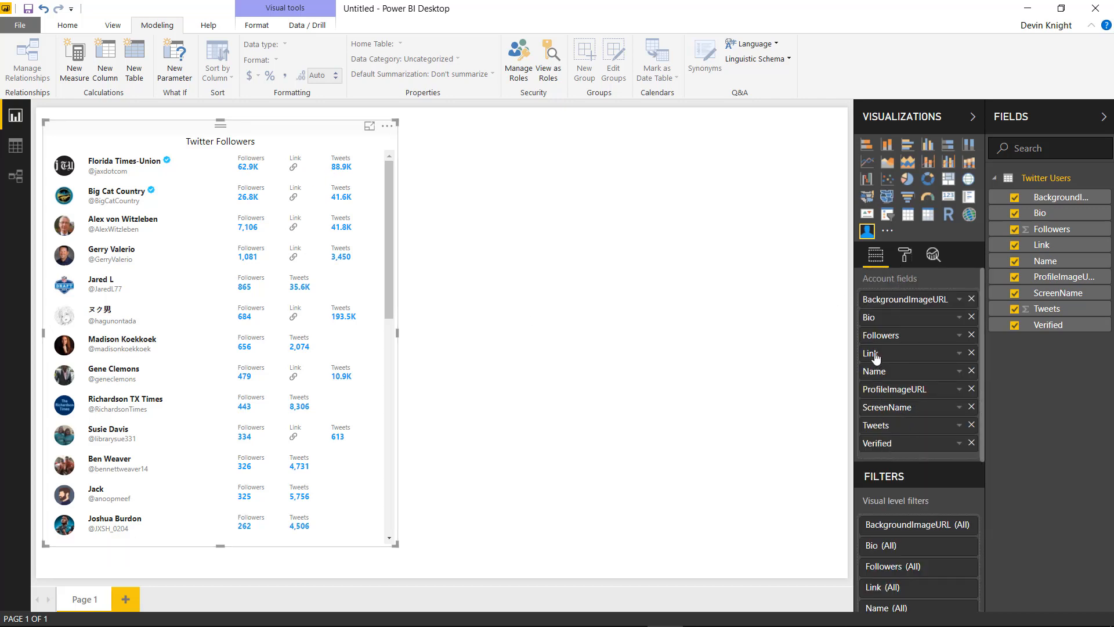
{"action": "left_click_drag", "start_coordinate": [875, 356], "coordinate": [882, 450]}
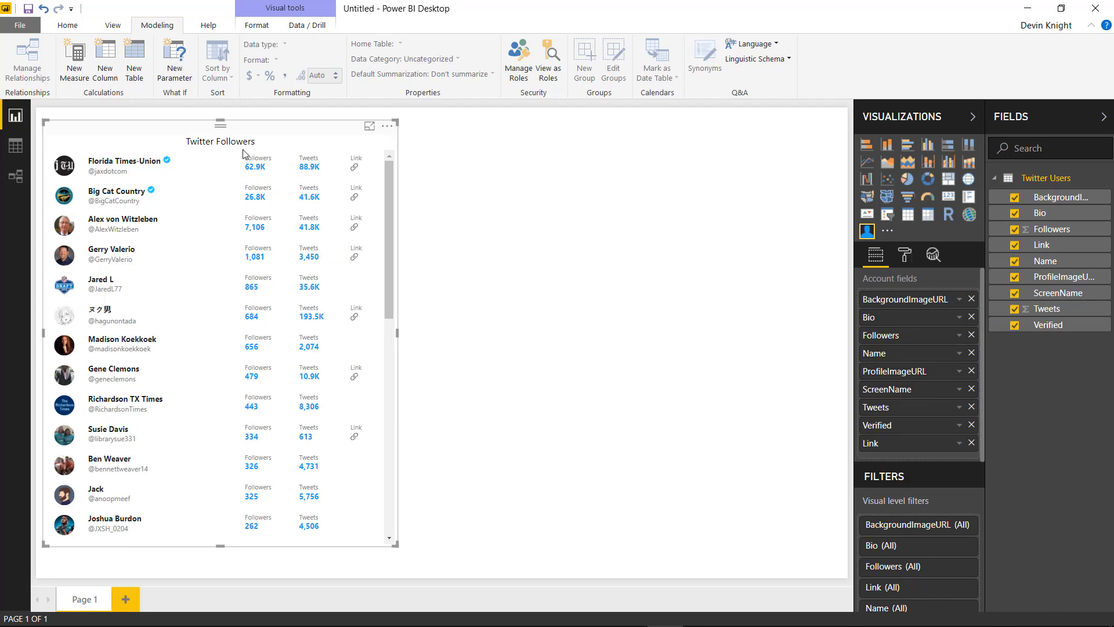
Switch the User List visual back to full profile cards by turning off Compact display.
{"action": "left_click", "coordinate": [905, 262]}
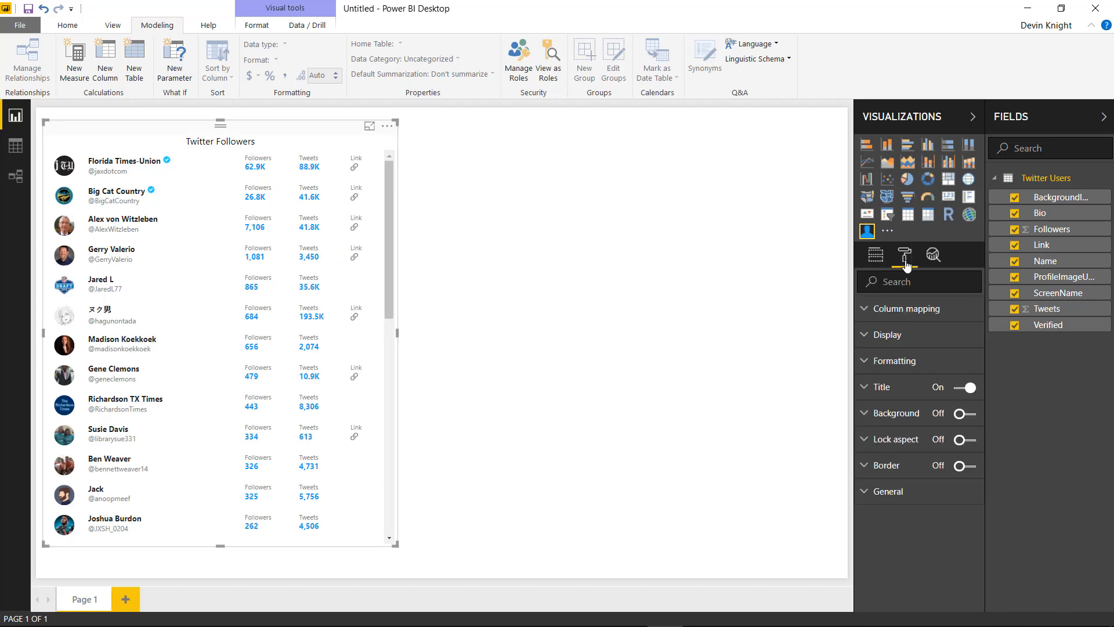
{"action": "left_click", "coordinate": [866, 364]}
{"action": "left_click", "coordinate": [864, 364]}
{"action": "left_click", "coordinate": [865, 334]}
{"action": "left_click", "coordinate": [962, 364]}
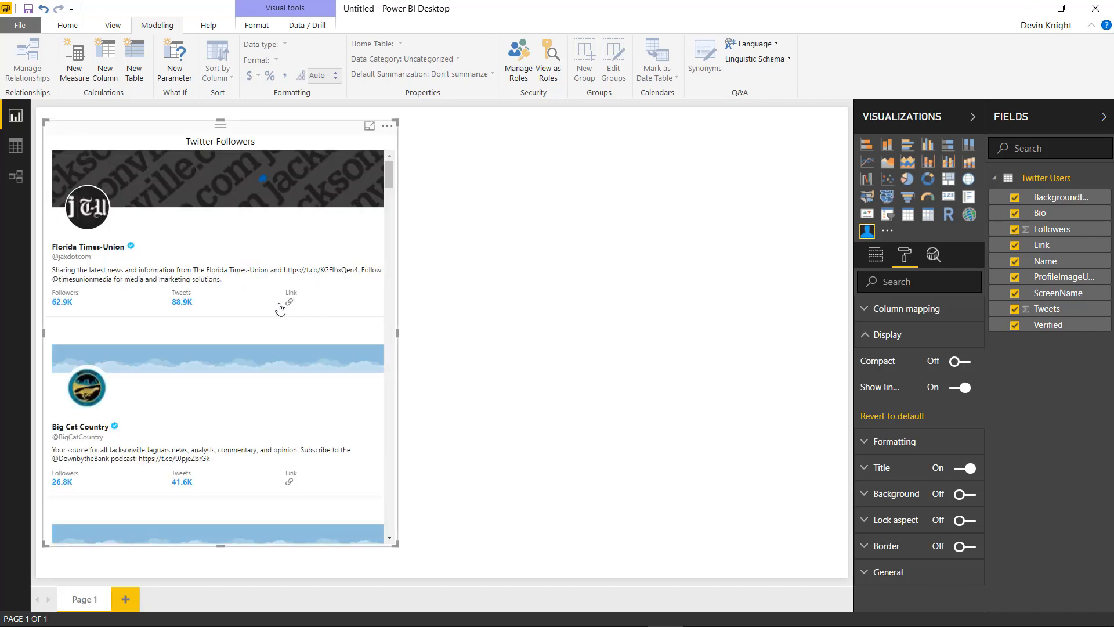
{"action": "left_click", "coordinate": [867, 342]}
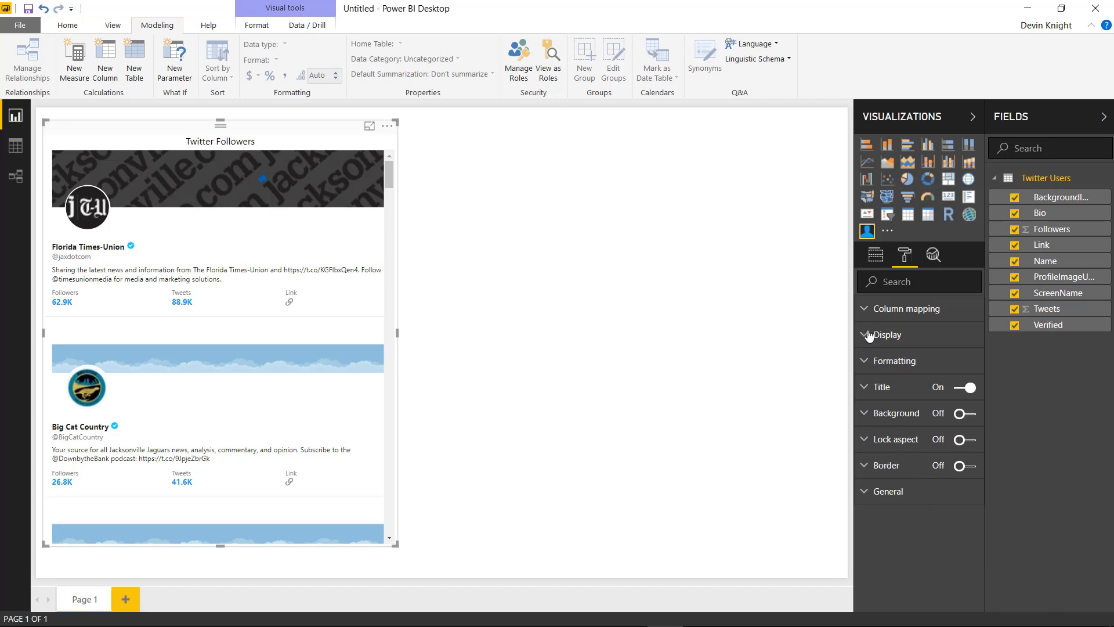
Set the description font size and the data font size of the profile cards to 14 each.
{"action": "left_click", "coordinate": [872, 364]}
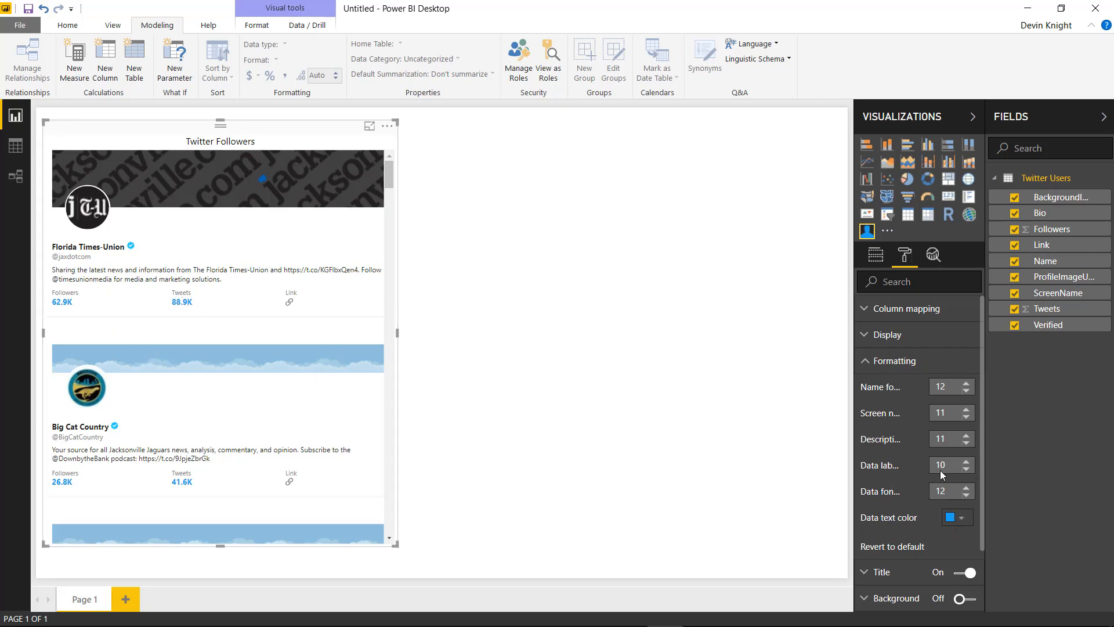
{"action": "left_click", "coordinate": [966, 435]}
{"action": "left_click", "coordinate": [966, 435]}
{"action": "left_click", "coordinate": [966, 435]}
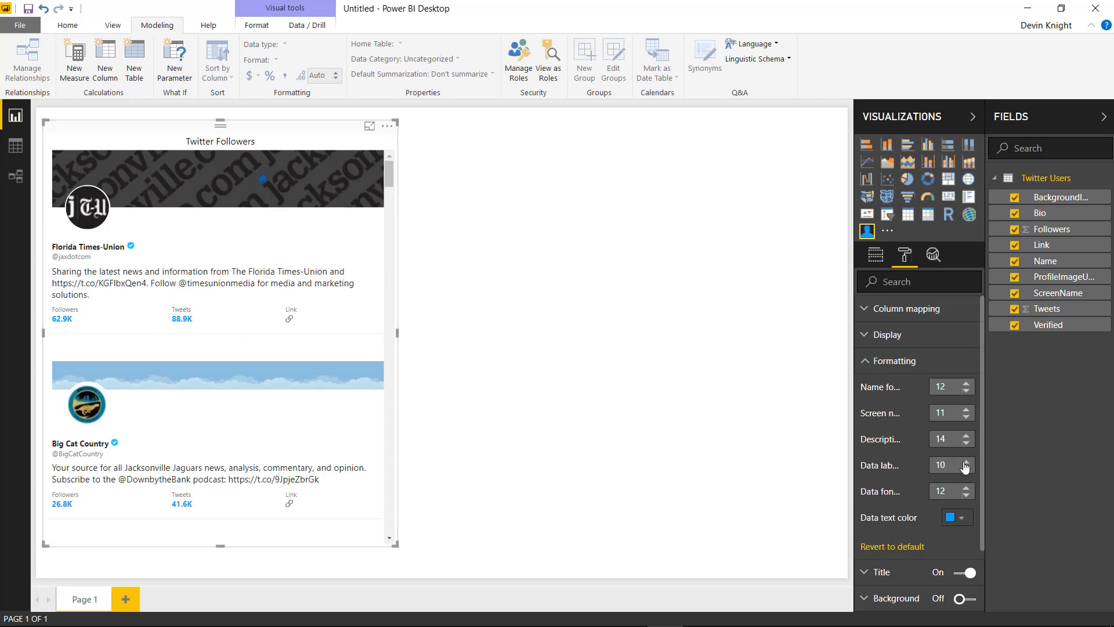
{"action": "left_click", "coordinate": [965, 487]}
{"action": "left_click", "coordinate": [966, 487]}
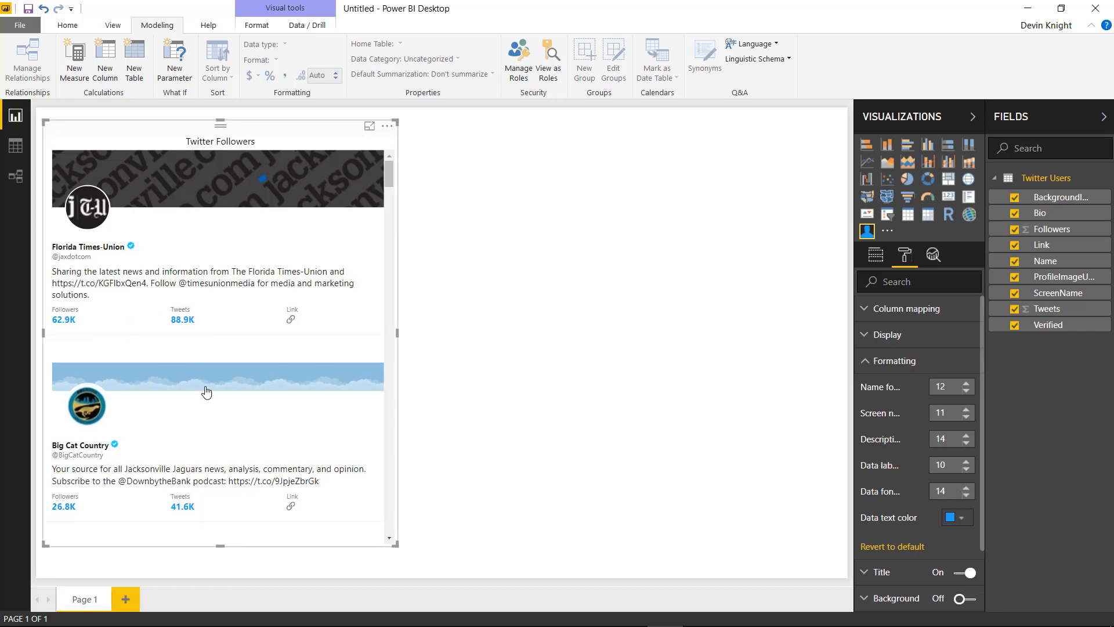
Set the name font size to 15 and the screen name font size to 14, and return to the visual's fields.
{"action": "left_click", "coordinate": [966, 384]}
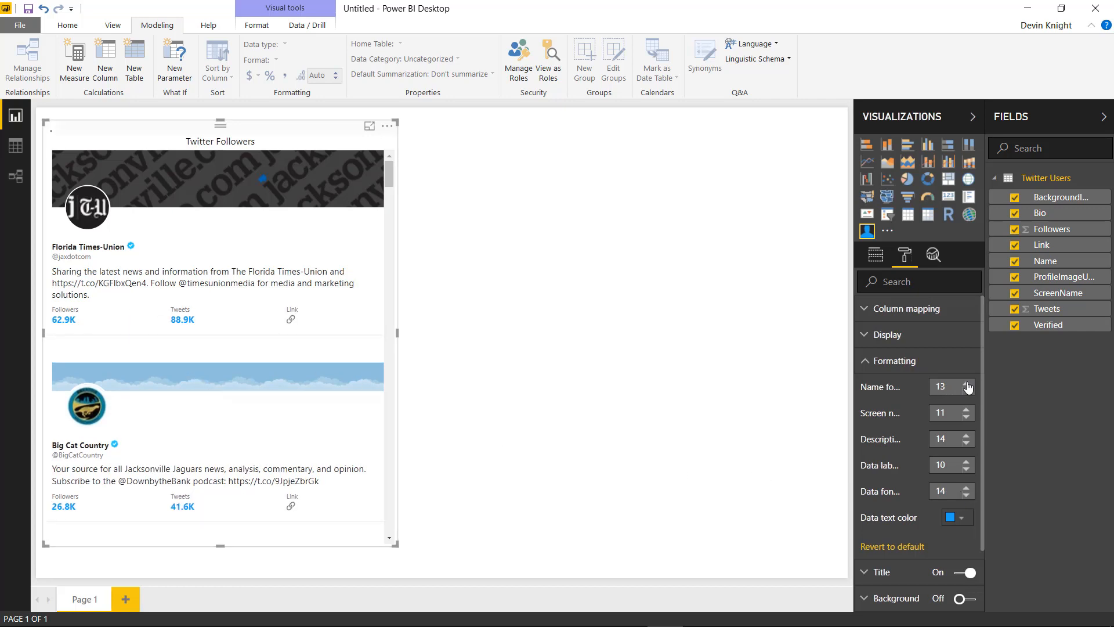
{"action": "left_click", "coordinate": [966, 384]}
{"action": "left_click", "coordinate": [966, 384]}
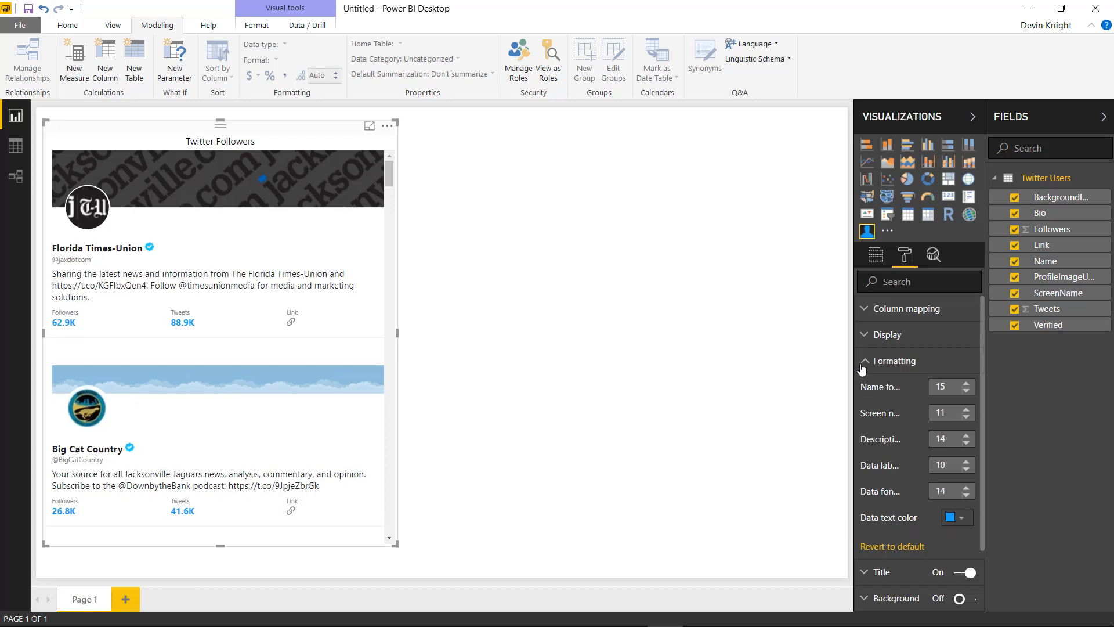
{"action": "left_click", "coordinate": [966, 409]}
{"action": "left_click", "coordinate": [967, 409]}
{"action": "left_click", "coordinate": [966, 409]}
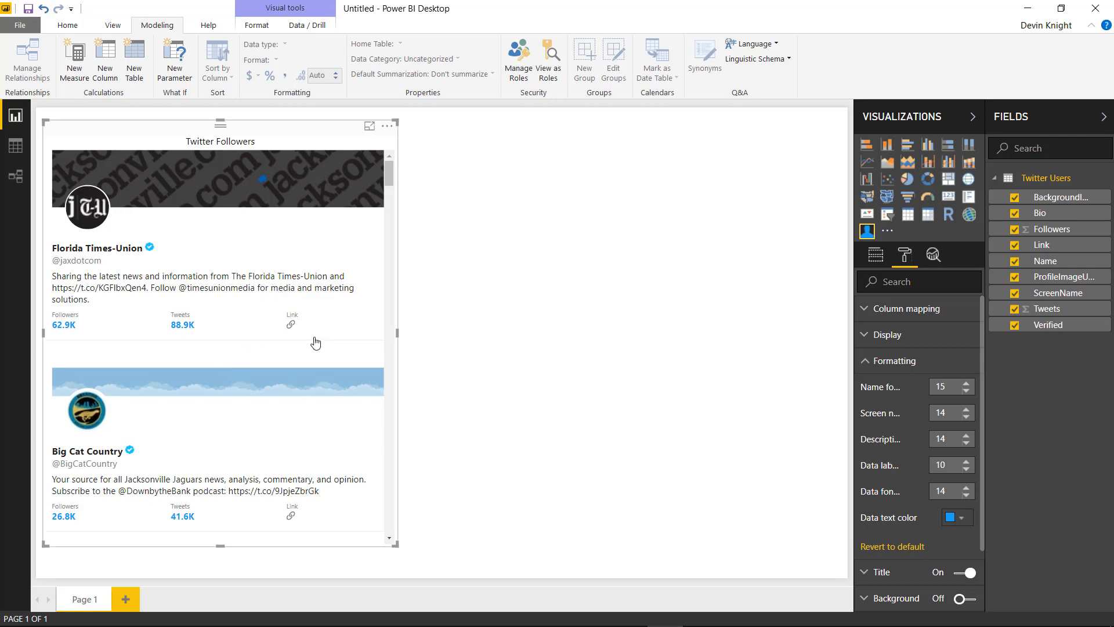
{"action": "left_click", "coordinate": [872, 368]}
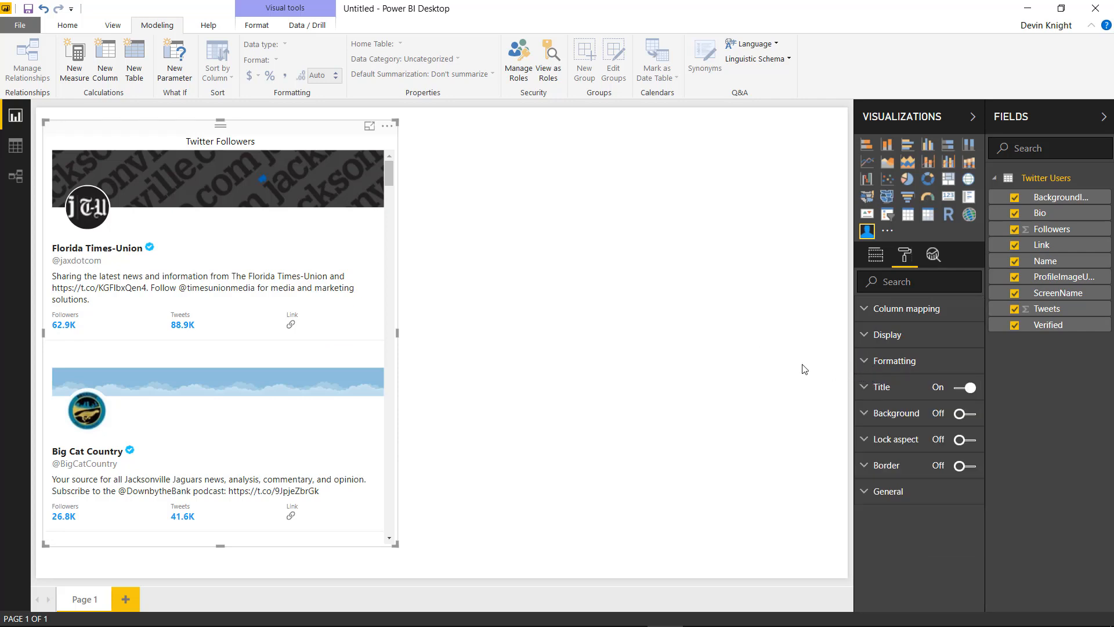
{"action": "left_click", "coordinate": [875, 255]}
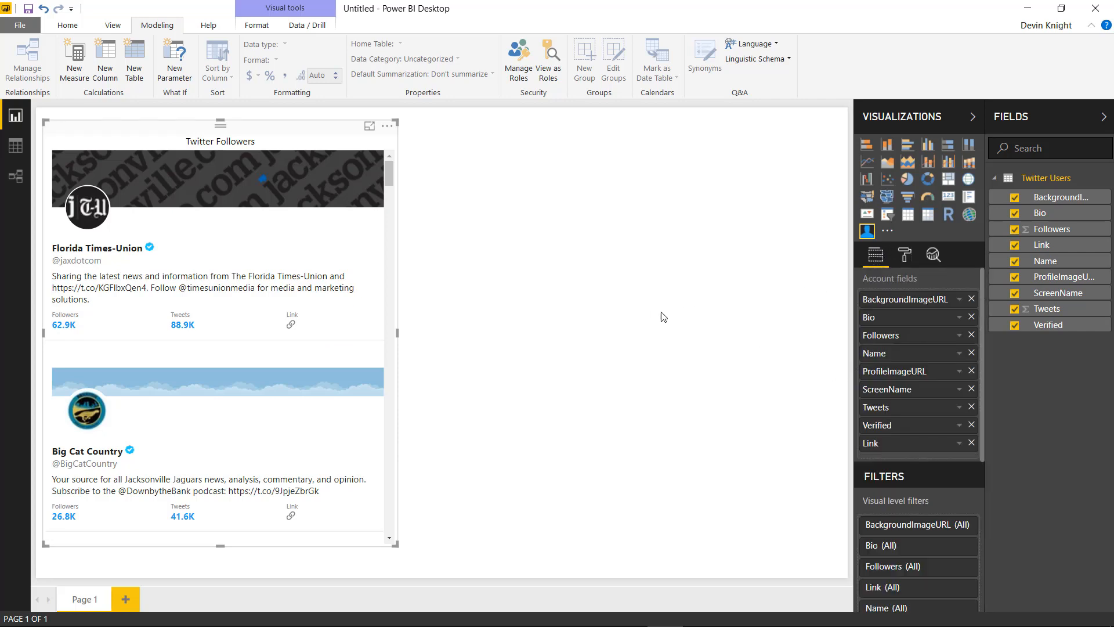